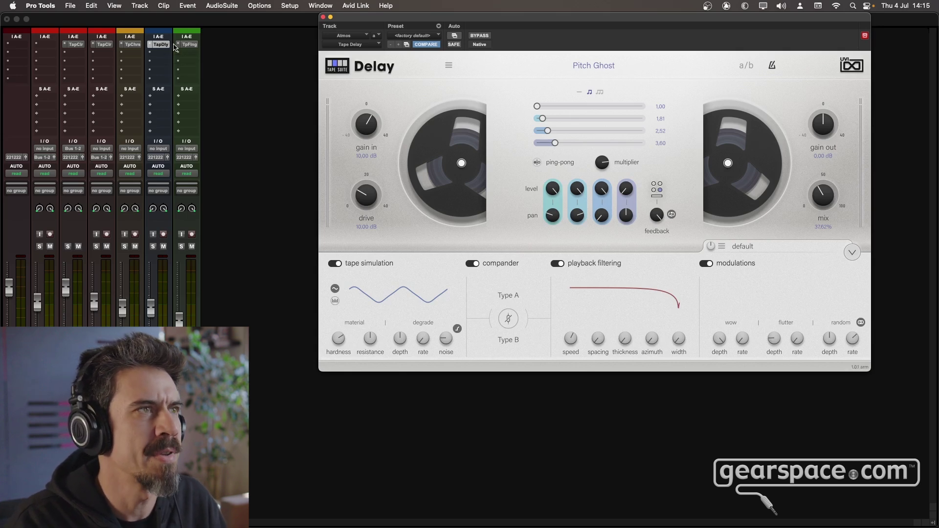
- Bring up the Melo.cm track's Tape Flanger, showing its Jet Tape settings
{"action": "left_click", "coordinate": [190, 45]}
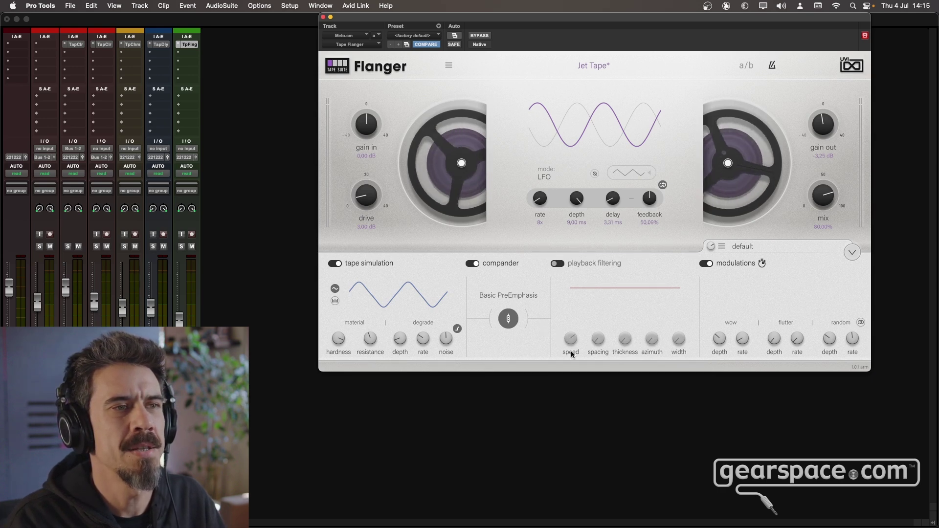
- Try playback filtering at a lower speed, then reset the speed and turn filtering off
{"action": "left_click", "coordinate": [558, 264]}
{"action": "mouse_move", "coordinate": [570, 348]}
{"action": "left_mouse_down"}
{"action": "mouse_move", "coordinate": [569, 395]}
{"action": "mouse_move", "coordinate": [568, 359]}
{"action": "left_mouse_up"}
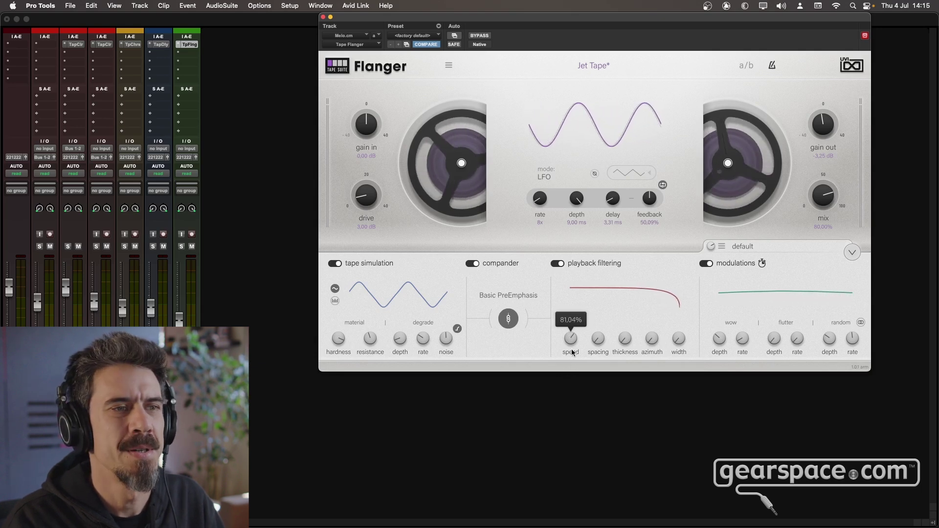
{"action": "double_click", "coordinate": [571, 341]}
{"action": "left_click", "coordinate": [557, 263]}
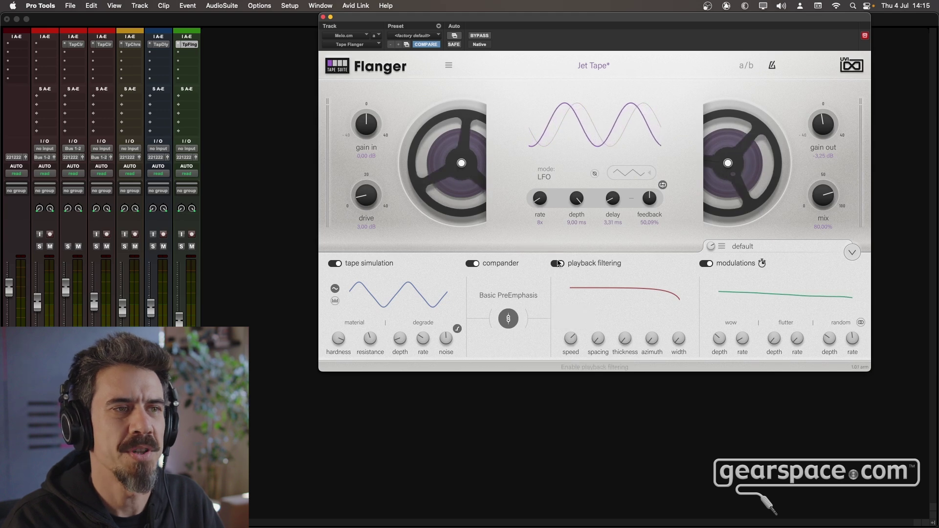
{"action": "left_click", "coordinate": [459, 168]}
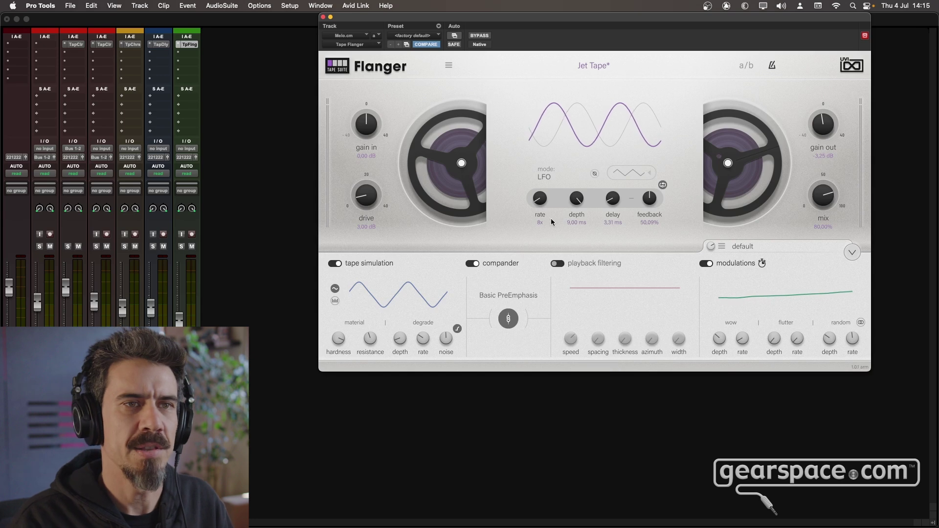
- Collapse and re-expand the tape settings section twice, then turn playback filtering back on
{"action": "left_click", "coordinate": [853, 253]}
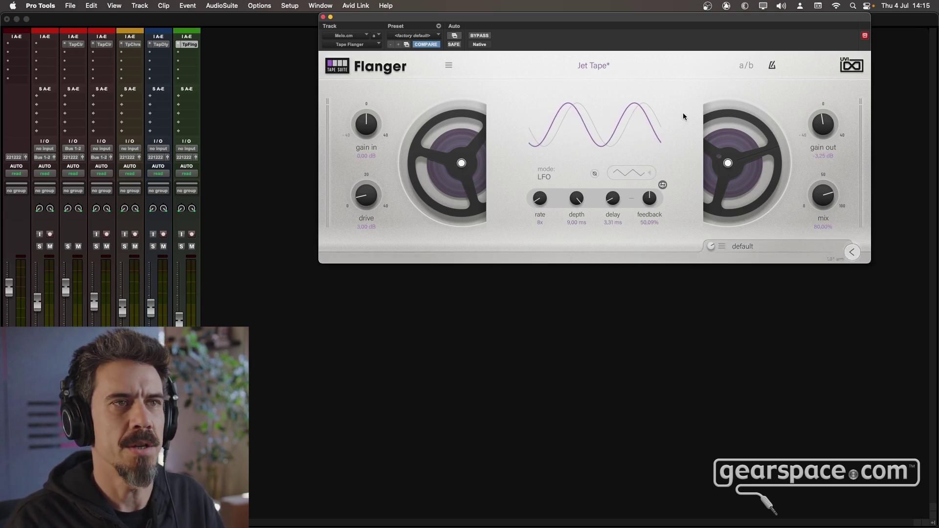
{"action": "left_click", "coordinate": [851, 252]}
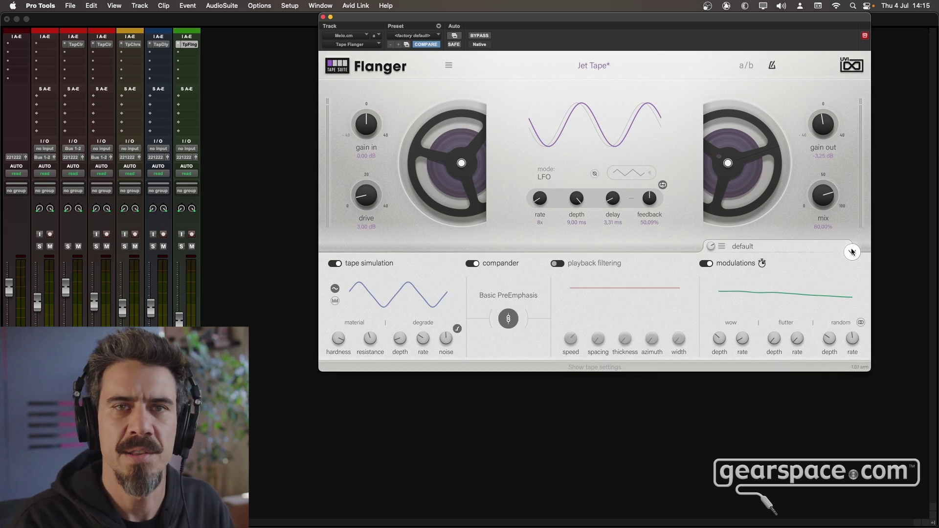
{"action": "left_click", "coordinate": [851, 252]}
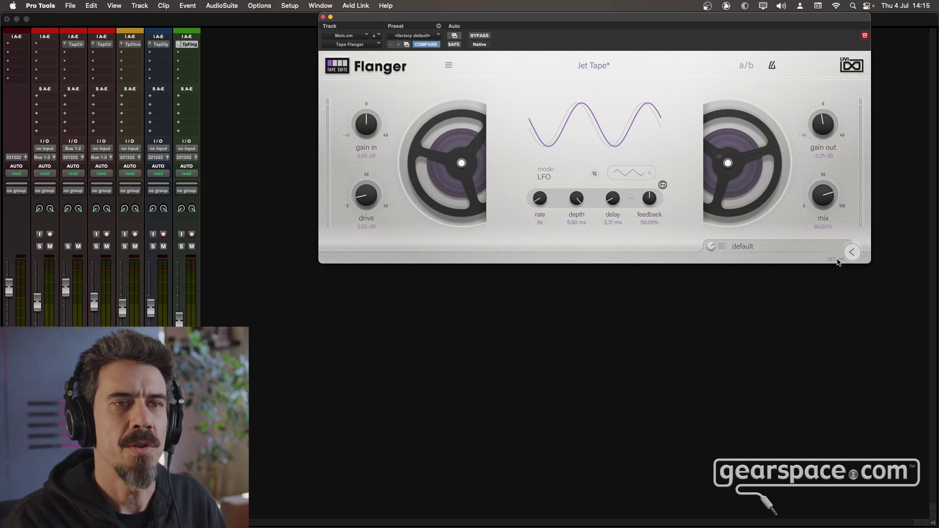
{"action": "left_click", "coordinate": [851, 252]}
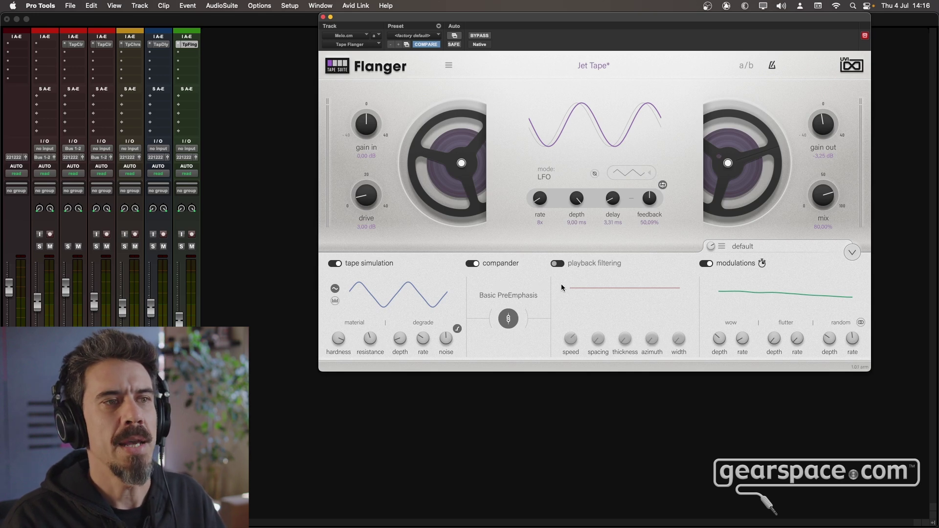
{"action": "left_click", "coordinate": [554, 264]}
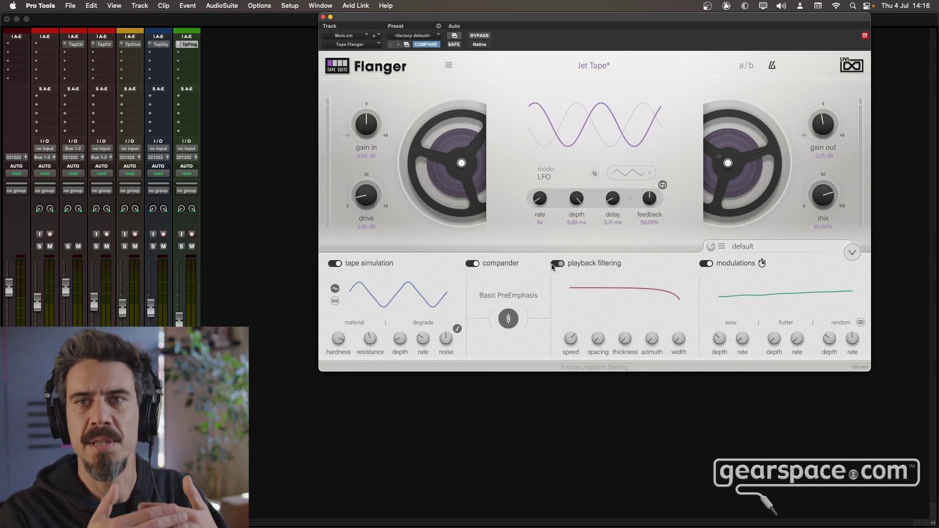
- Turn Tape Flanger playback filtering off and show the DRUMS track's Tape Color (Studio Master)
{"action": "left_click", "coordinate": [556, 264]}
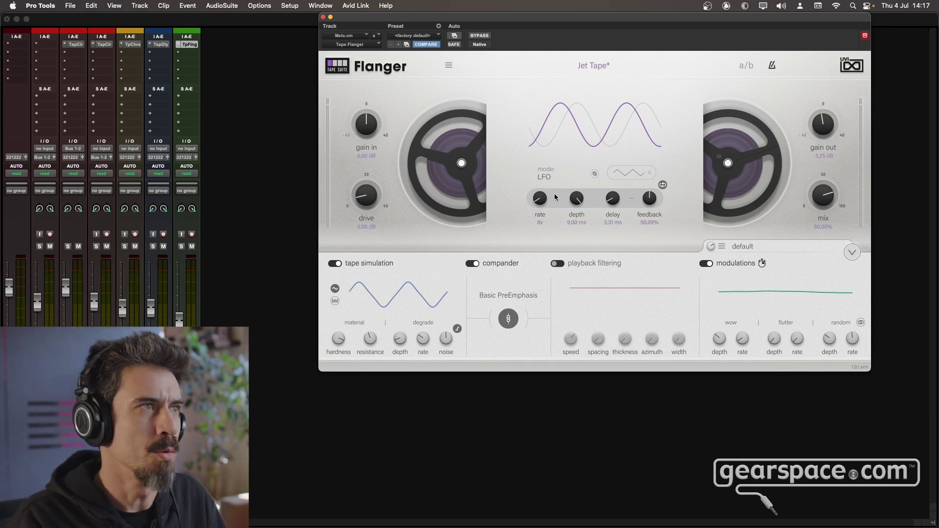
{"action": "left_click", "coordinate": [82, 46]}
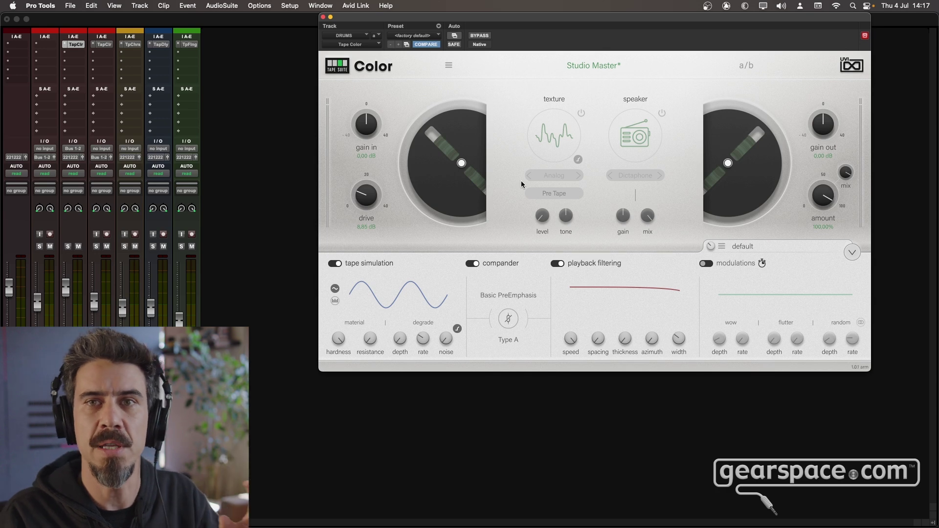
- Check the Tape Delay and Tape Flanger inserts, then list texture types in Top LoFi's Tape Color
{"action": "left_click", "coordinate": [104, 44]}
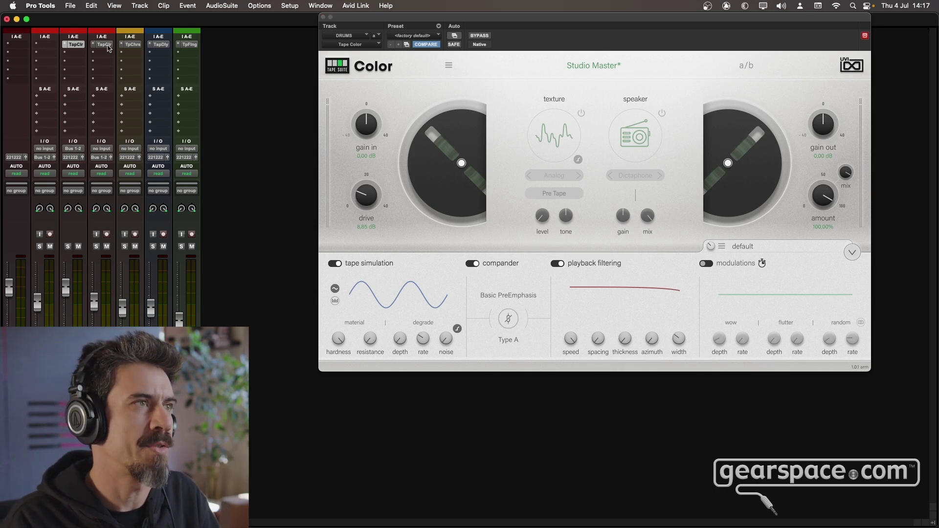
{"action": "left_click", "coordinate": [165, 47]}
{"action": "left_click", "coordinate": [188, 45]}
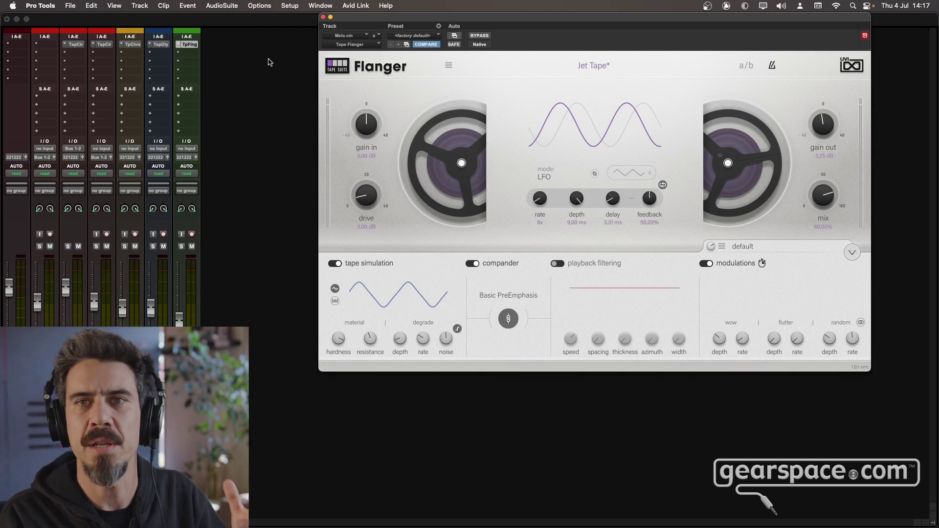
{"action": "left_click", "coordinate": [104, 45]}
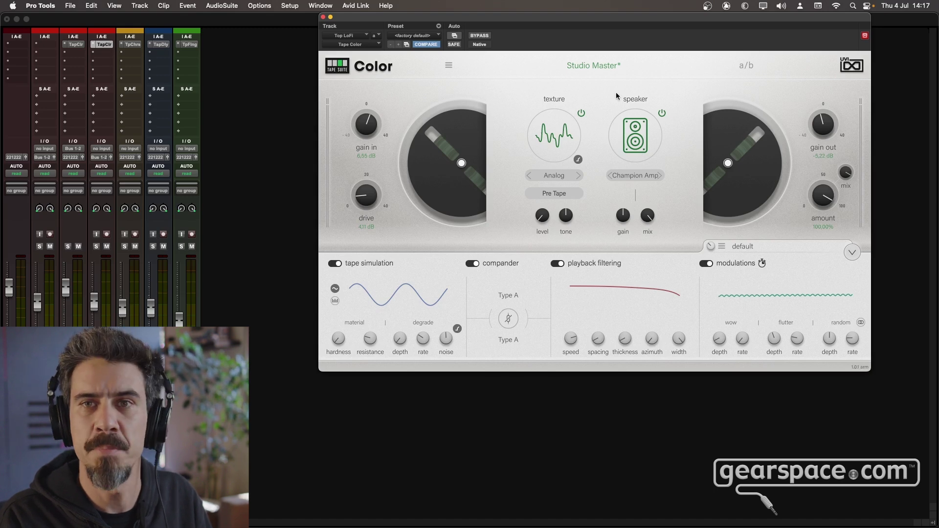
{"action": "left_click", "coordinate": [557, 176]}
{"action": "mouse_move", "coordinate": [551, 190]}
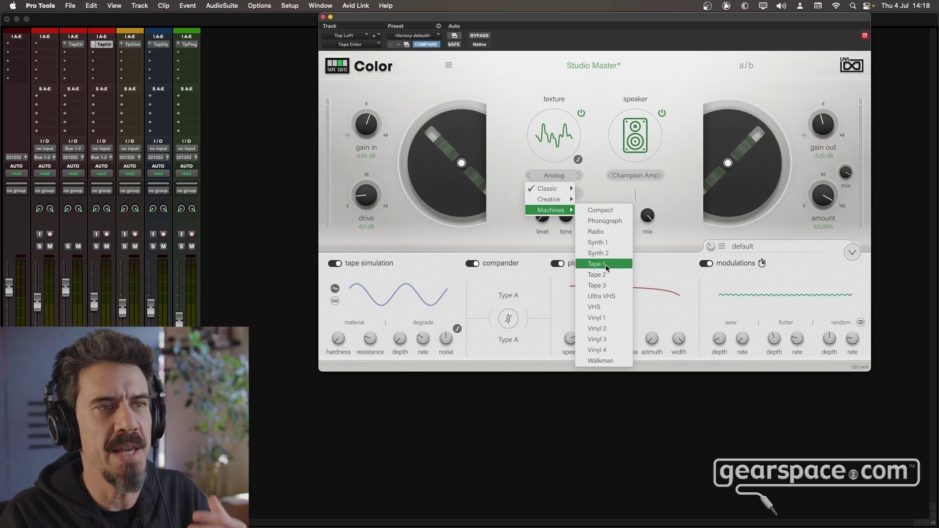
- Keep texture Analog and speaker Champion Amp, then power off both the speaker and texture modules
{"action": "left_click", "coordinate": [601, 138]}
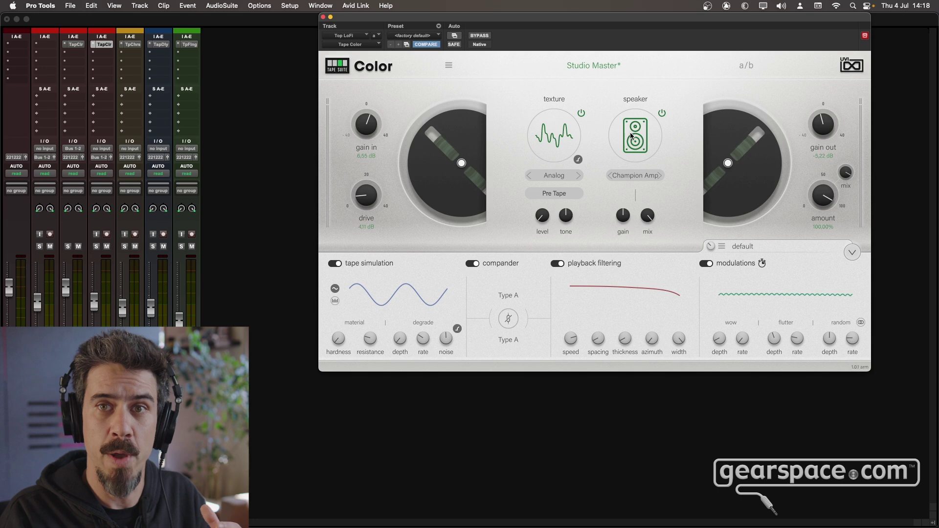
{"action": "left_click", "coordinate": [635, 175]}
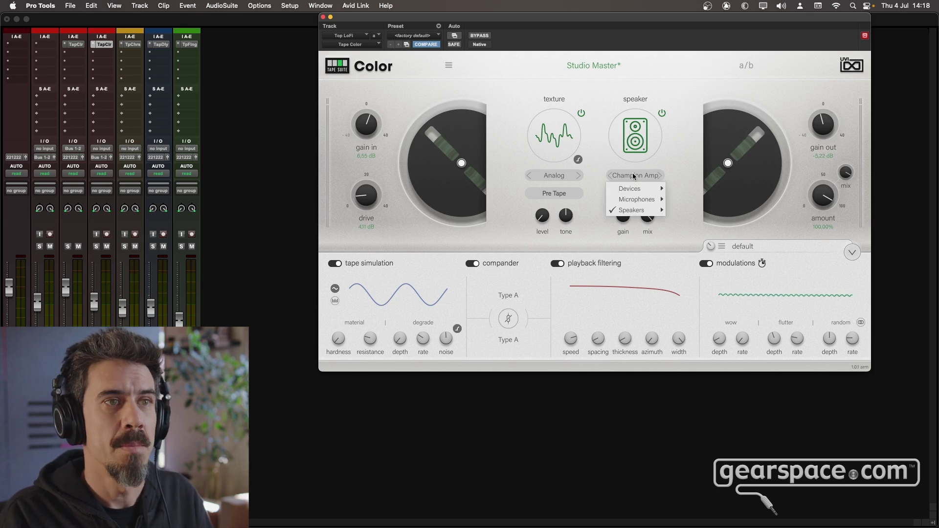
{"action": "mouse_move", "coordinate": [638, 189]}
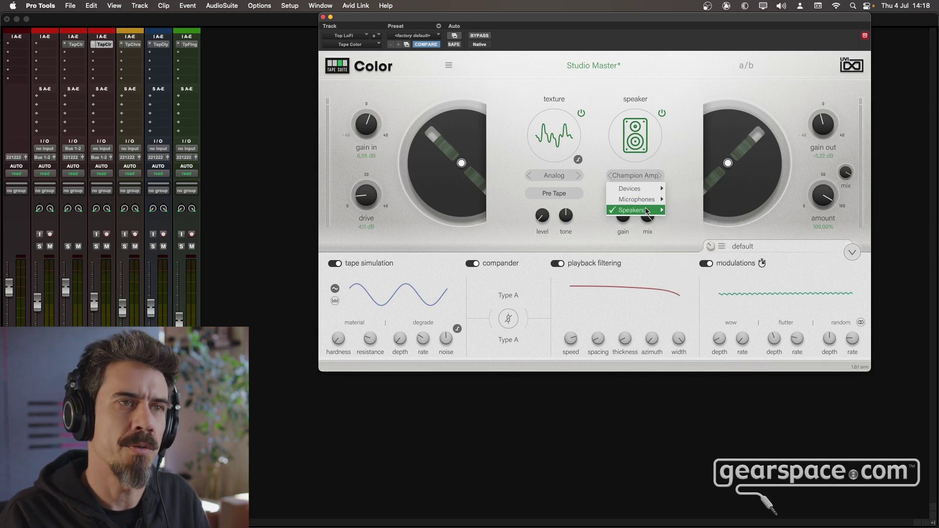
{"action": "left_click", "coordinate": [680, 158]}
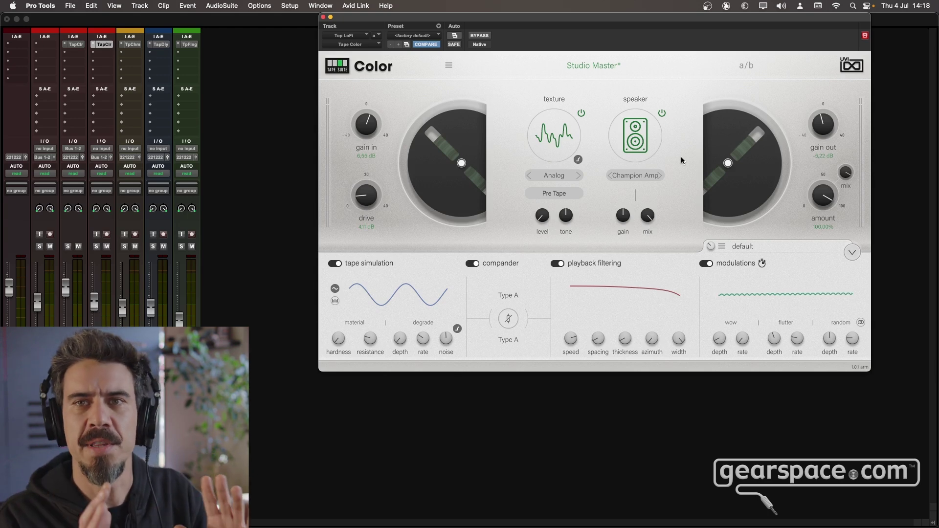
{"action": "left_click", "coordinate": [661, 113]}
{"action": "left_click", "coordinate": [582, 114]}
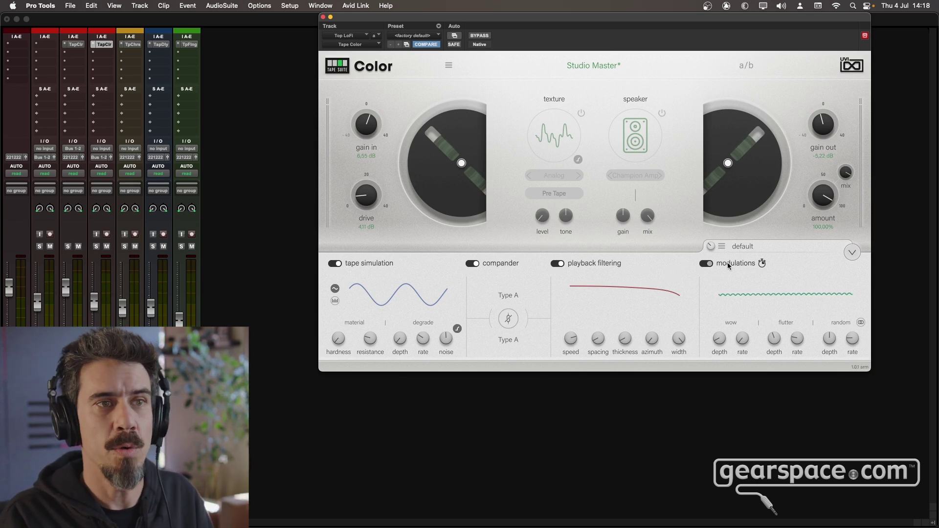
{"action": "left_click", "coordinate": [749, 246]}
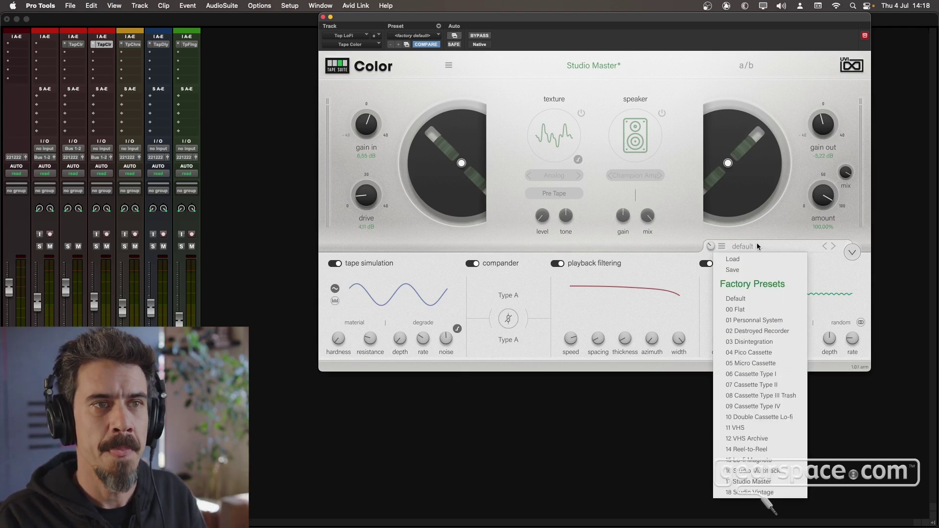
{"action": "left_click", "coordinate": [695, 89]}
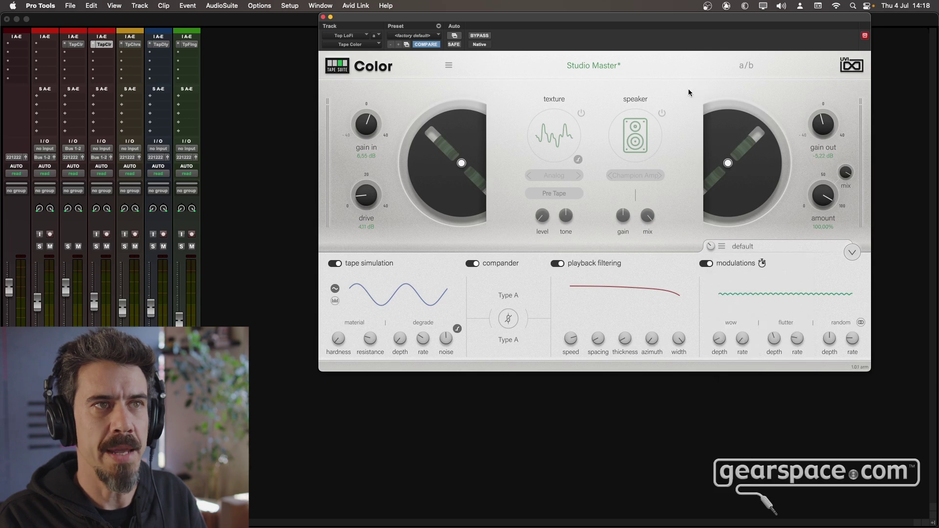
{"action": "left_click", "coordinate": [591, 64]}
{"action": "mouse_move", "coordinate": [511, 146]}
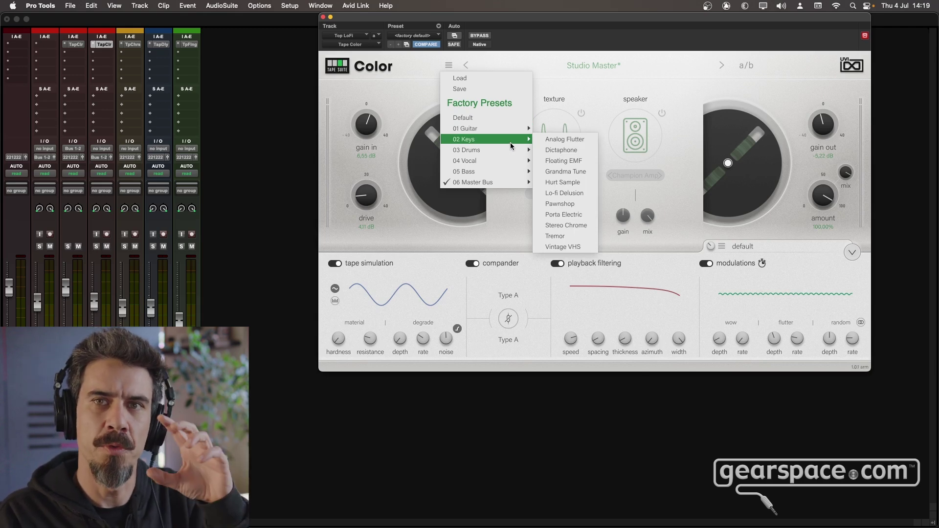
{"action": "left_click", "coordinate": [606, 161]}
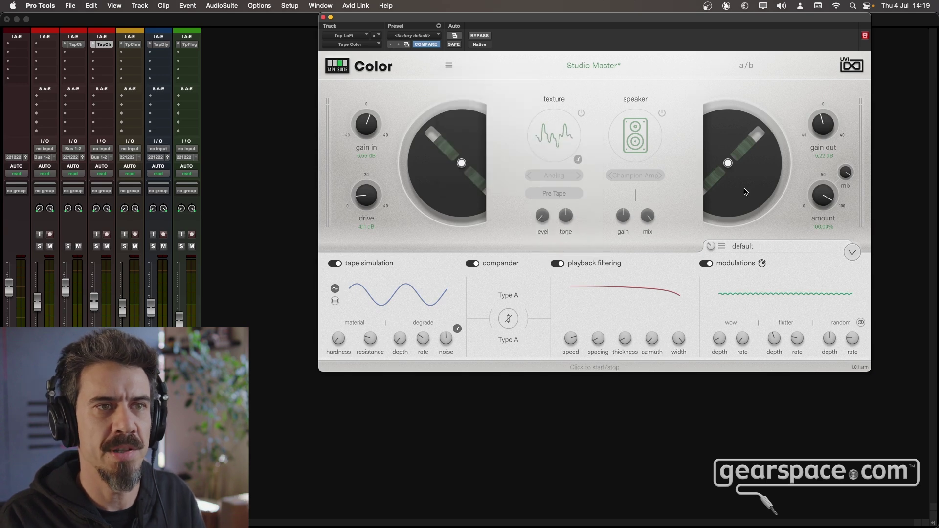
{"action": "mouse_move", "coordinate": [710, 248]}
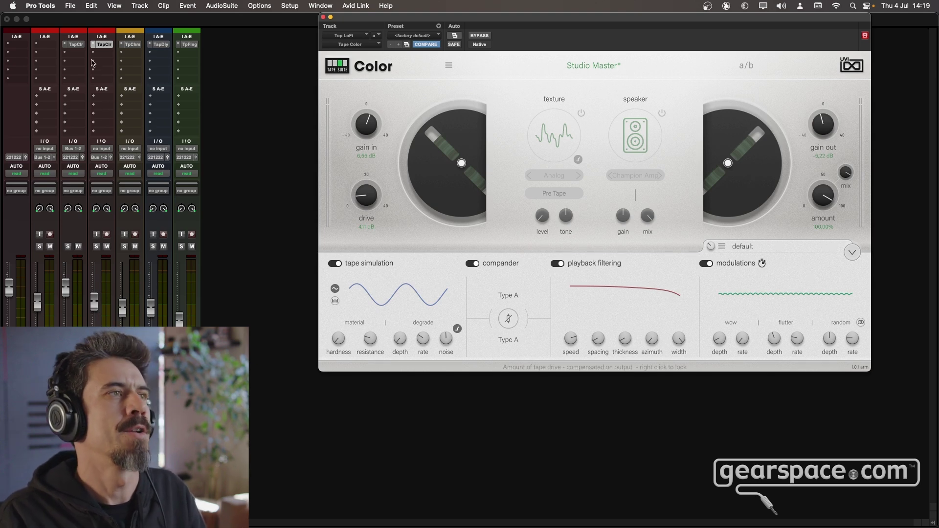
- Play the drums with their Tape Color shown, then return to Melo.cm's Tape Flanger
{"action": "left_click", "coordinate": [82, 45]}
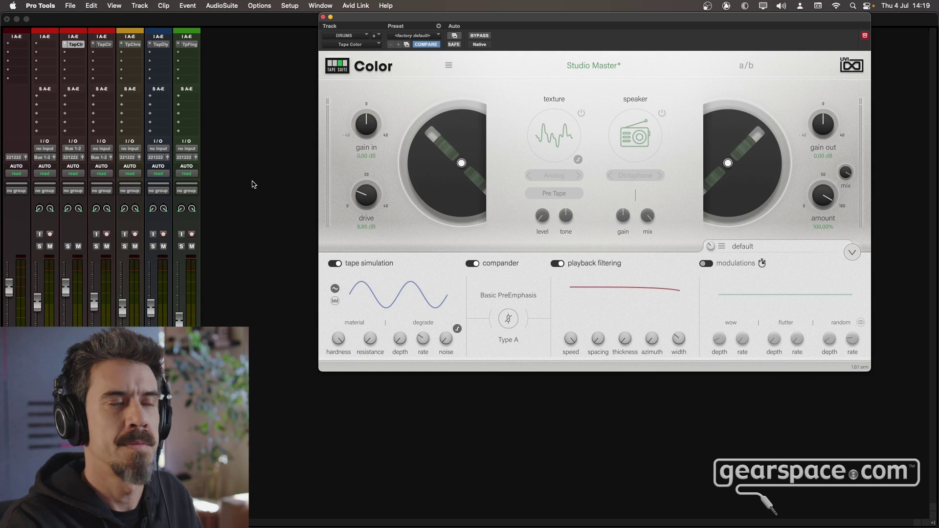
{"action": "key", "text": "space"}
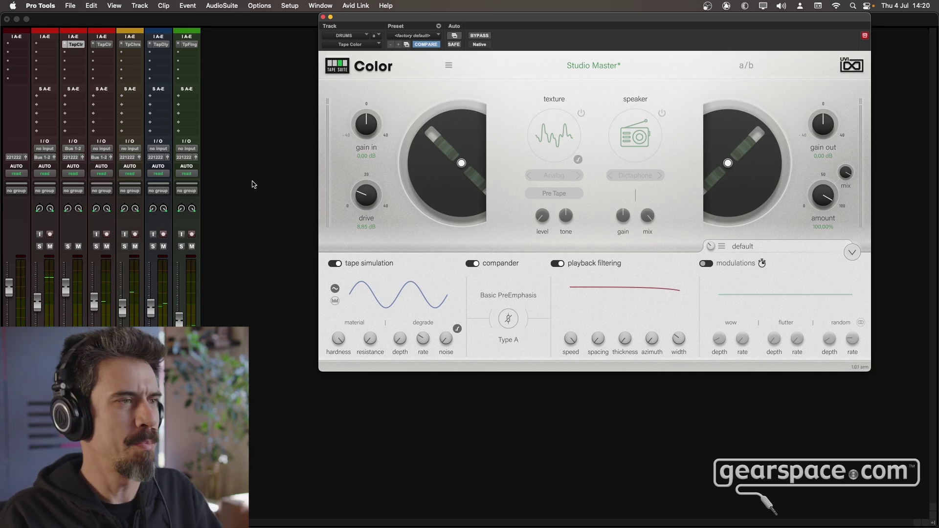
{"action": "left_click", "coordinate": [194, 45]}
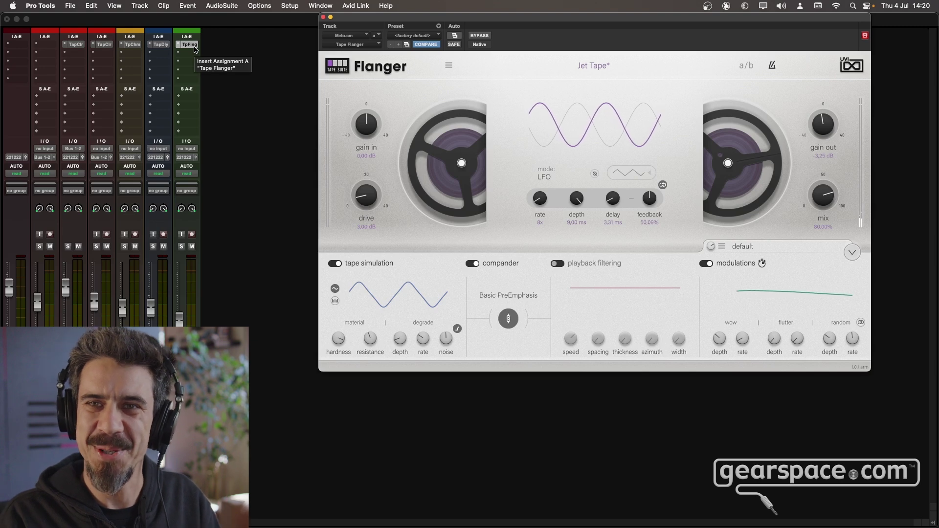
- Solo and play the DRUMS track, comparing its Tape Color bypassed and active
{"action": "left_click", "coordinate": [79, 45]}
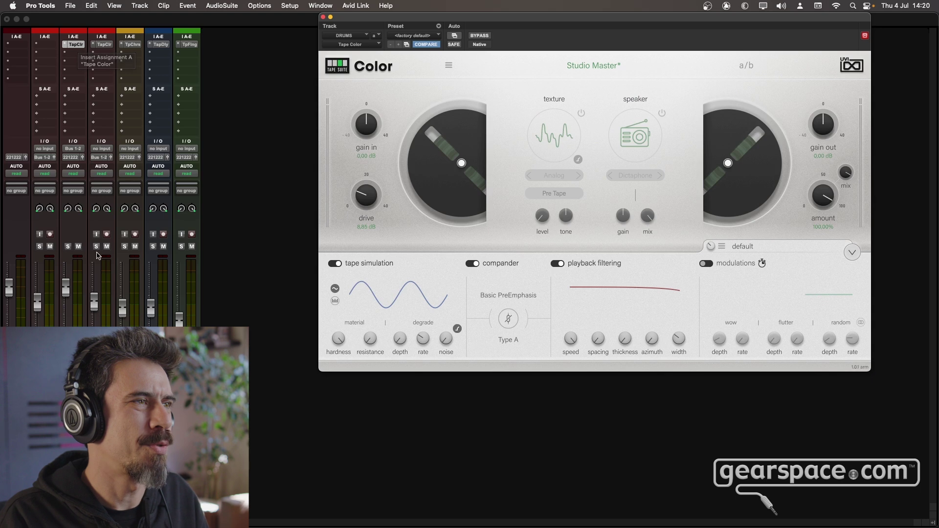
{"action": "left_click", "coordinate": [68, 246]}
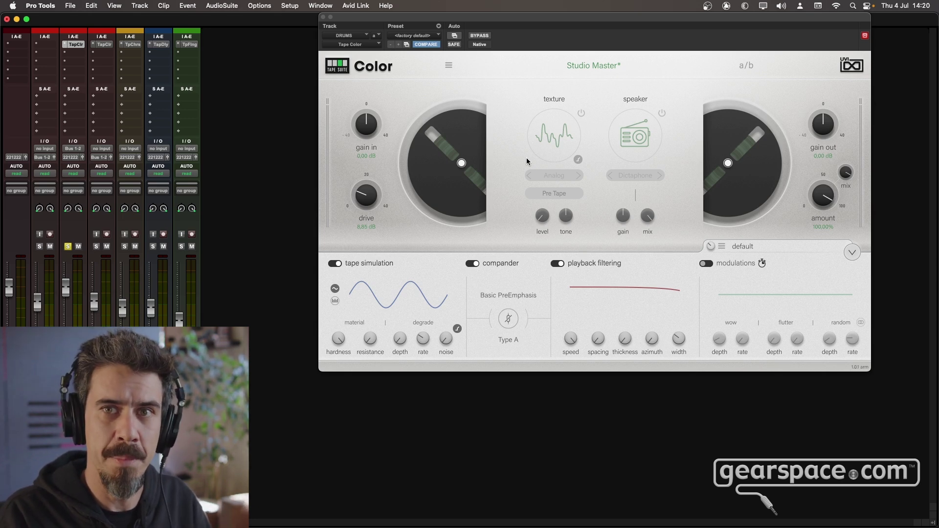
{"action": "key", "text": "space"}
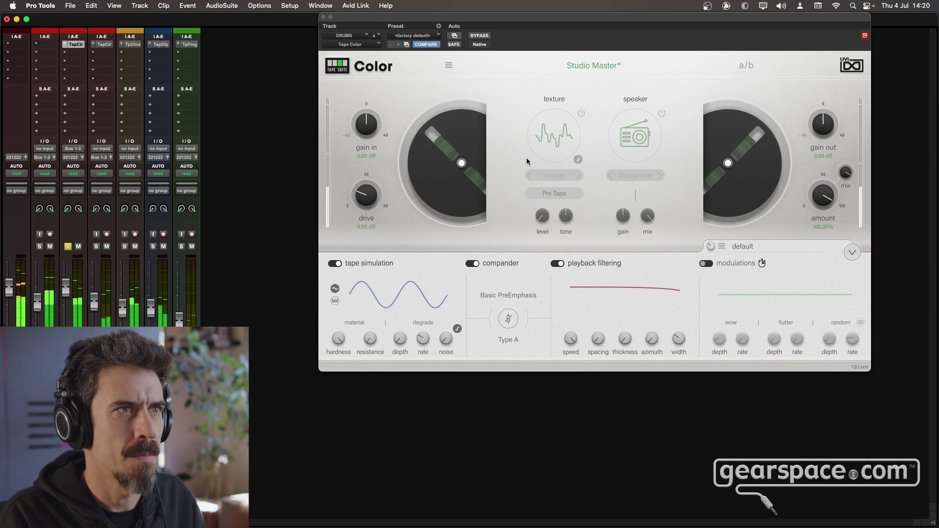
{"action": "left_click", "coordinate": [479, 36]}
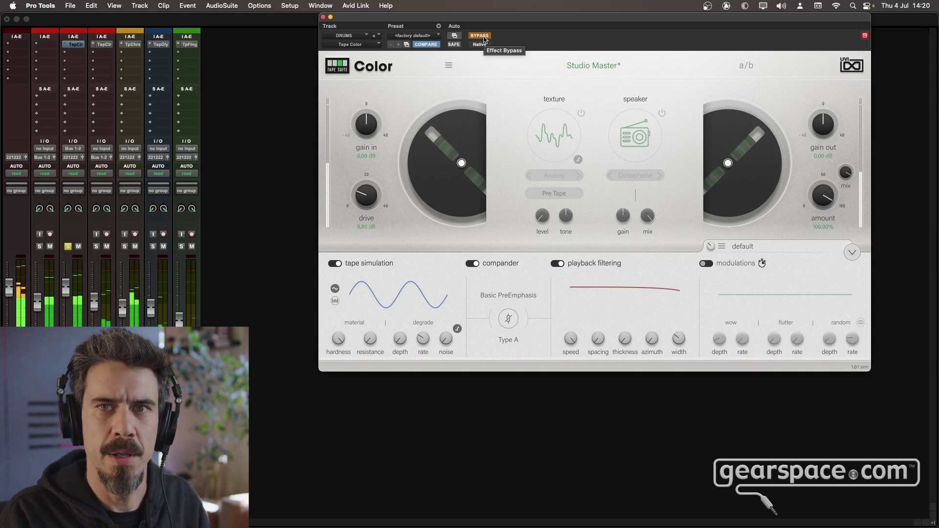
{"action": "left_click", "coordinate": [484, 37]}
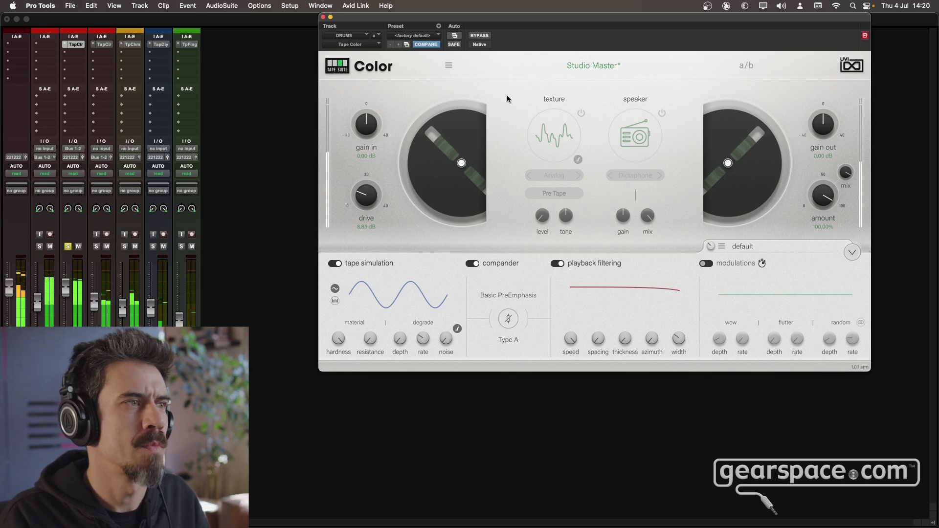
{"action": "mouse_move", "coordinate": [848, 173]}
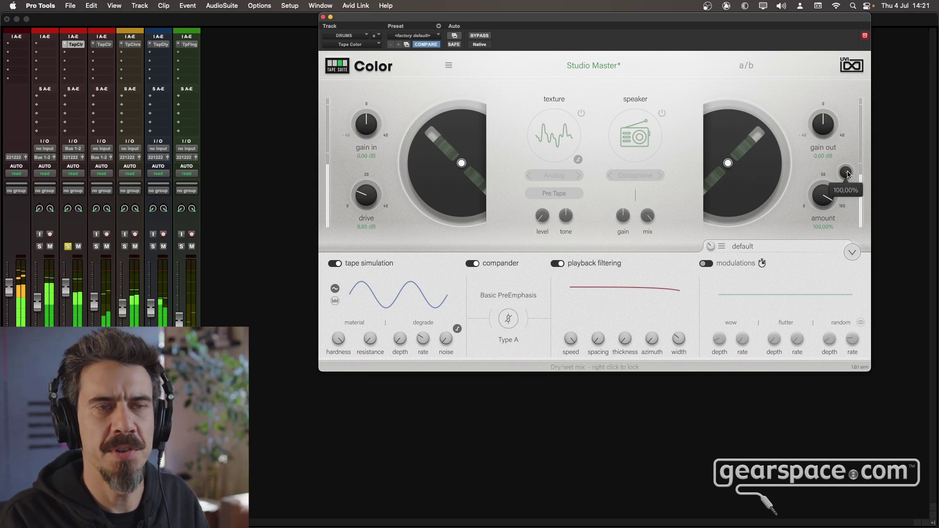
{"action": "left_click_drag", "start_coordinate": [848, 174], "coordinate": [847, 235]}
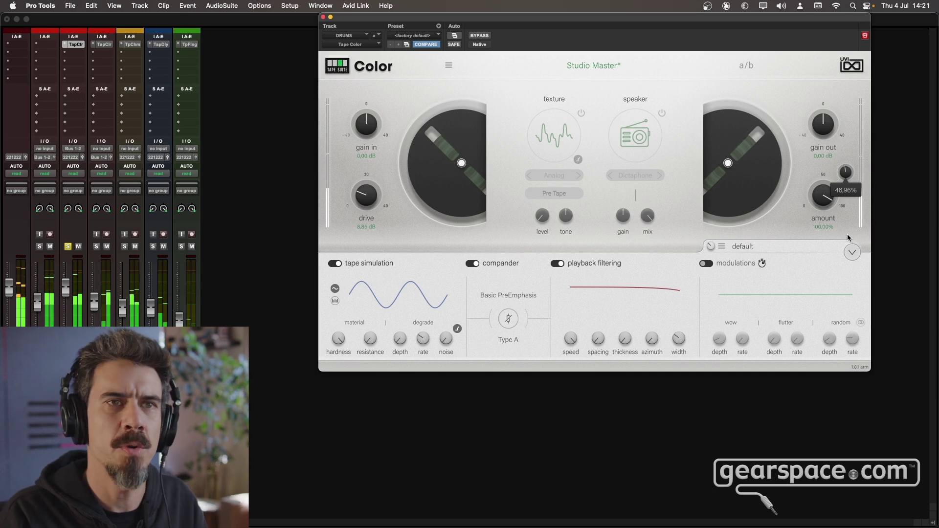
{"action": "left_click_drag", "start_coordinate": [847, 237], "coordinate": [853, 161]}
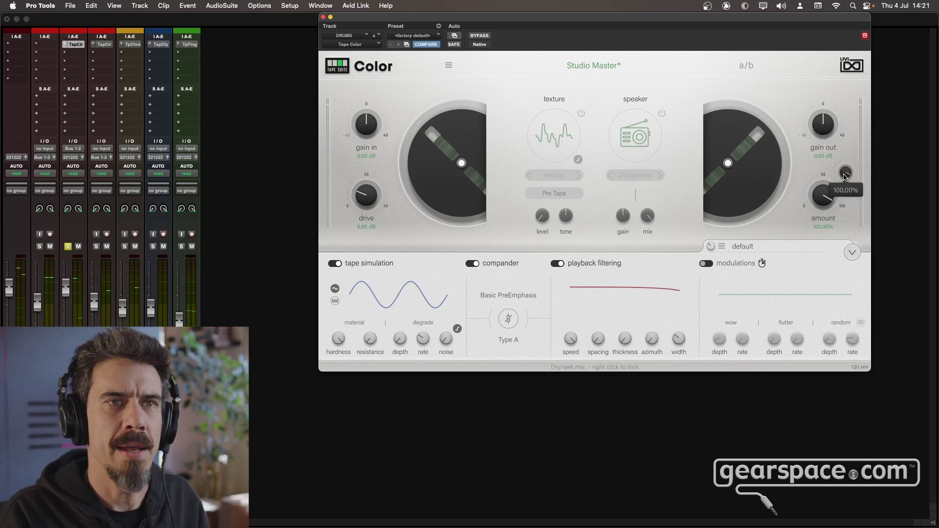
{"action": "right_click", "coordinate": [846, 176]}
{"action": "left_click", "coordinate": [847, 162]}
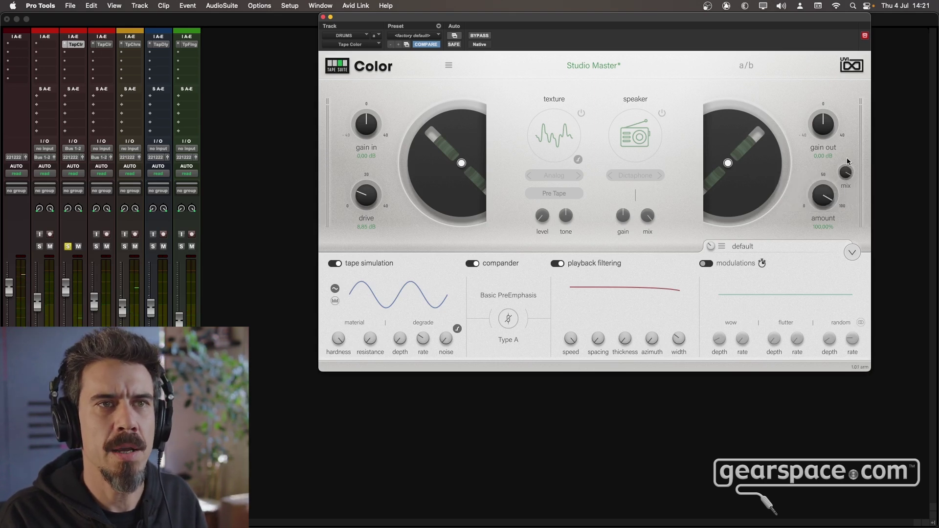
{"action": "right_click", "coordinate": [825, 133]}
{"action": "left_click", "coordinate": [847, 112]}
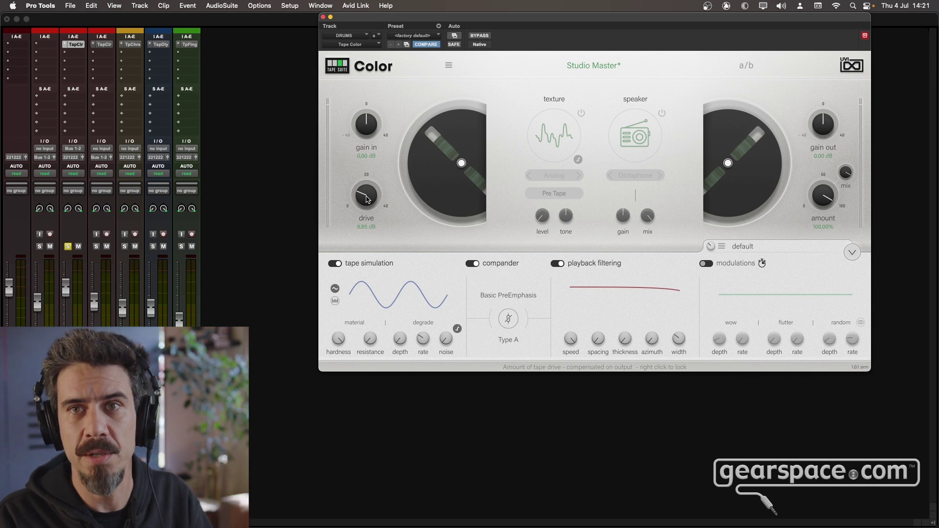
- During playback, push the drums' tape drive to about 29 dB, settle at 10.43 dB, then unsolo
{"action": "key", "text": "space"}
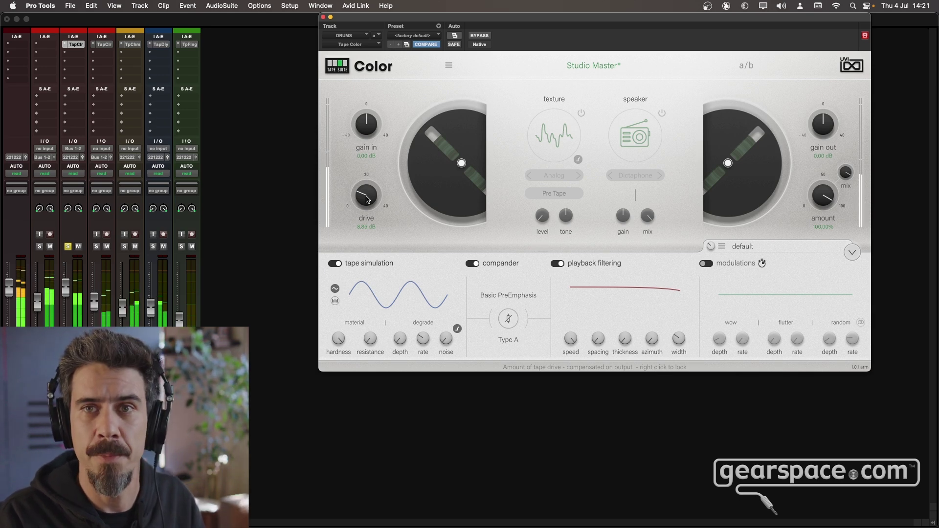
{"action": "left_click_drag", "start_coordinate": [367, 192], "coordinate": [387, 137]}
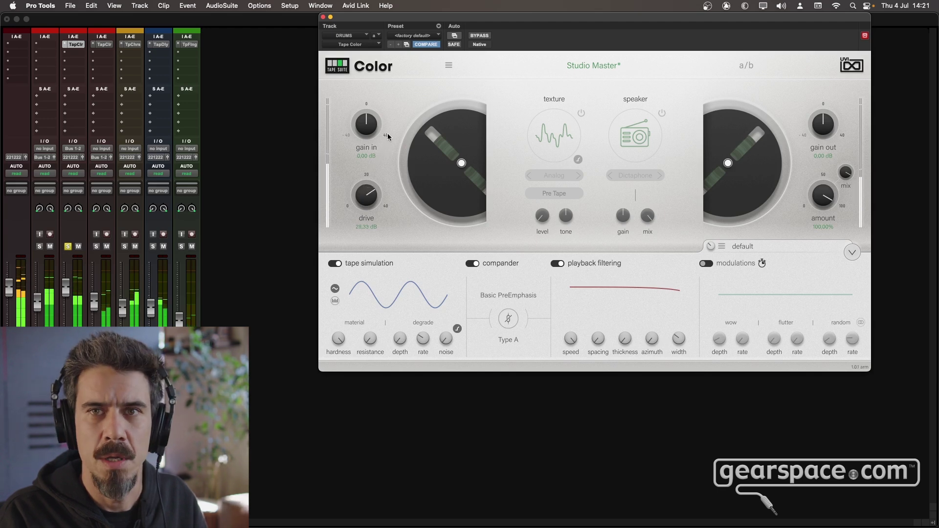
{"action": "left_click_drag", "start_coordinate": [387, 134], "coordinate": [387, 138]}
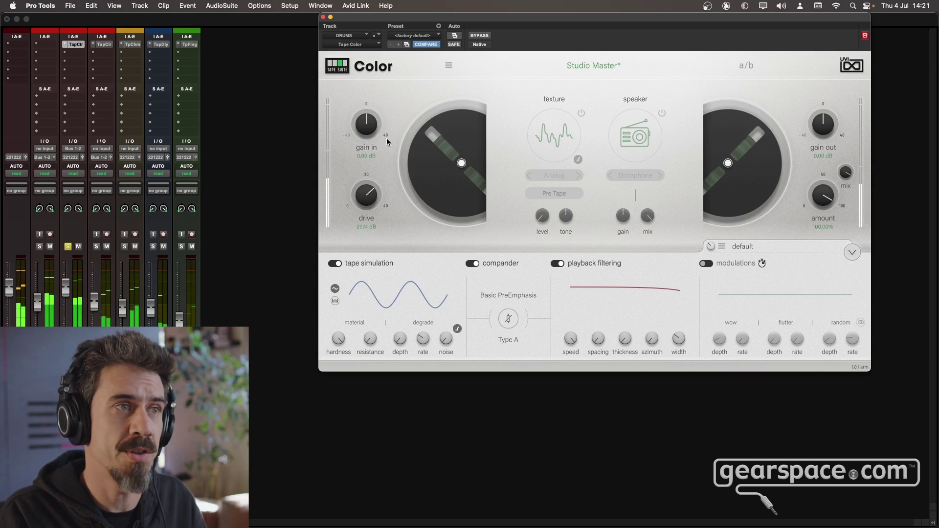
{"action": "left_click_drag", "start_coordinate": [388, 141], "coordinate": [377, 194]}
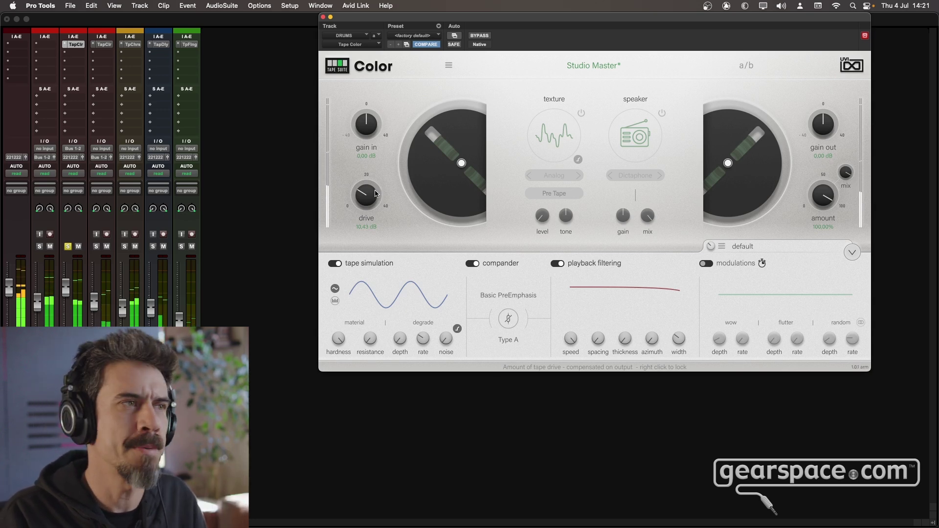
{"action": "key", "text": "space"}
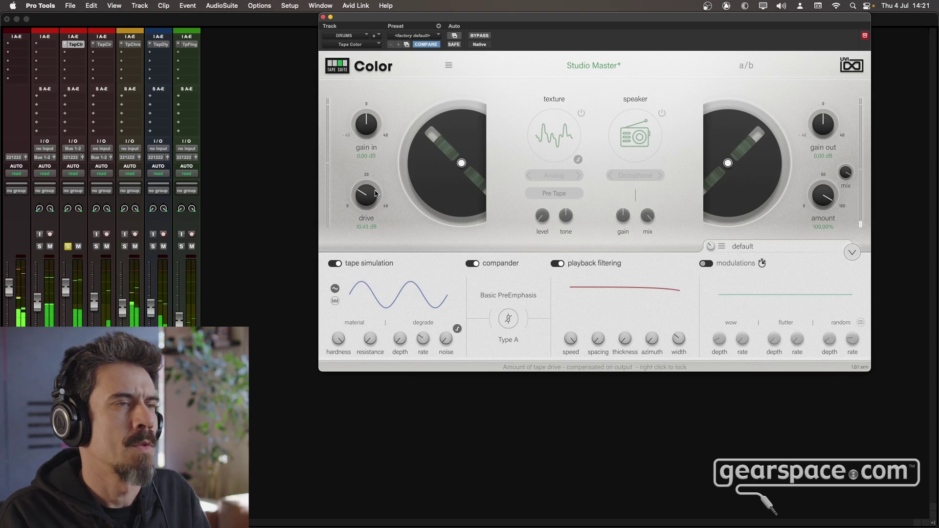
{"action": "left_click", "coordinate": [68, 246]}
- Solo Top LoFi, enable its Tape Color texture and speaker sections, and compare bypassed versus active
{"action": "left_click", "coordinate": [96, 247]}
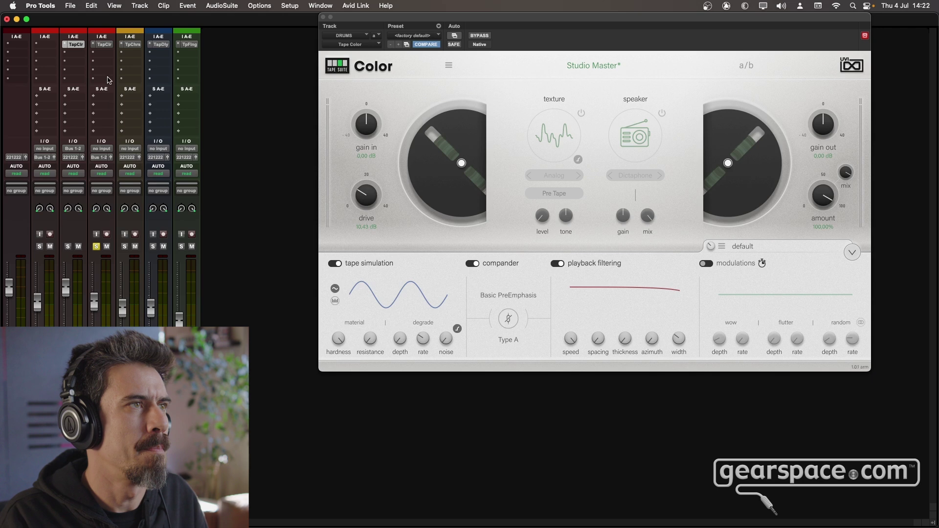
{"action": "left_click", "coordinate": [108, 45]}
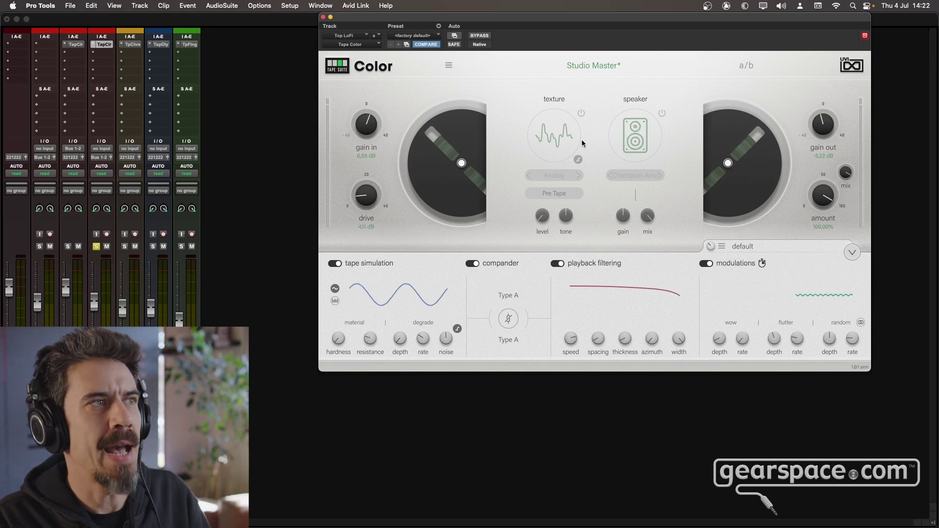
{"action": "left_click", "coordinate": [582, 114]}
{"action": "left_click", "coordinate": [661, 113]}
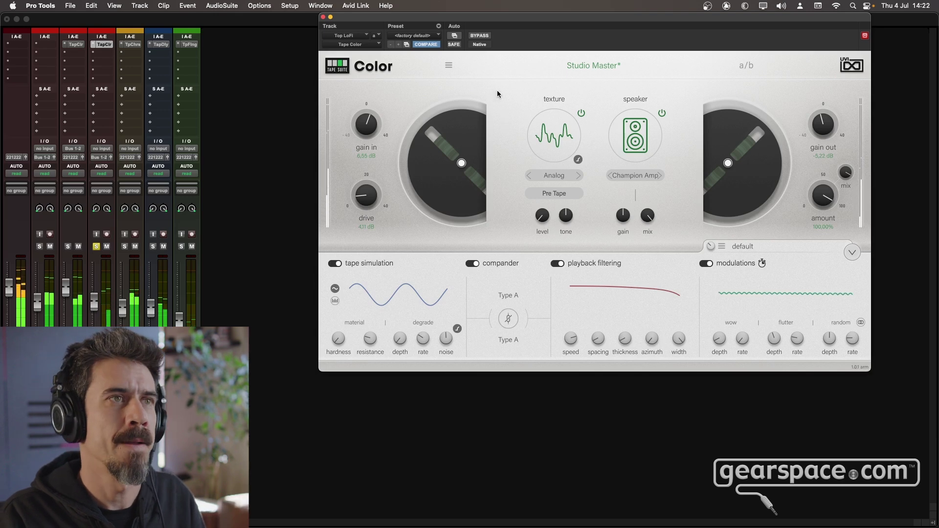
{"action": "left_click", "coordinate": [480, 36]}
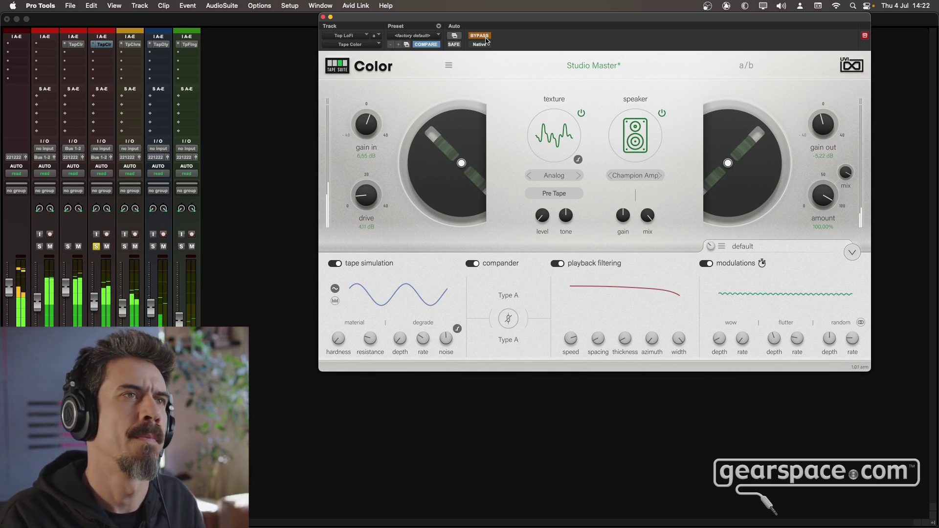
{"action": "left_click", "coordinate": [479, 36]}
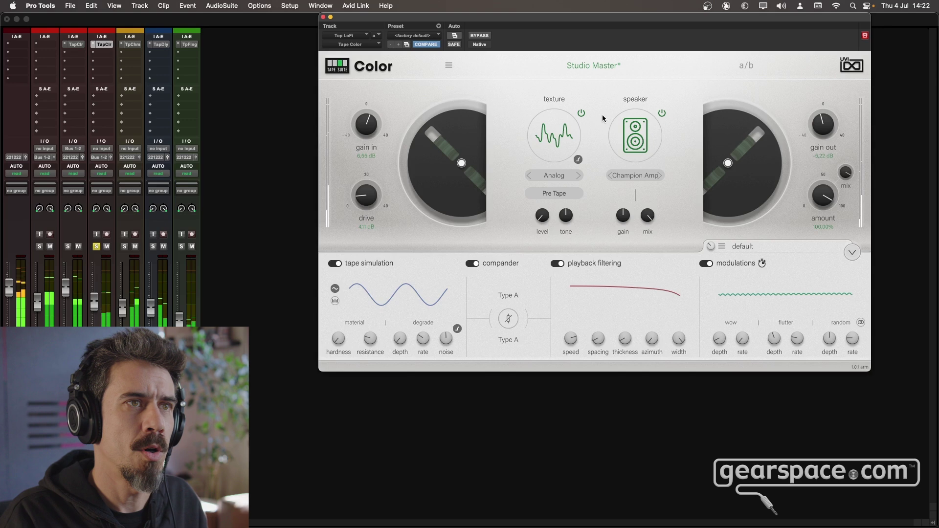
- Switch off Tape Color's speaker and texture sections and toggle playback filtering off and on
{"action": "left_click", "coordinate": [662, 113]}
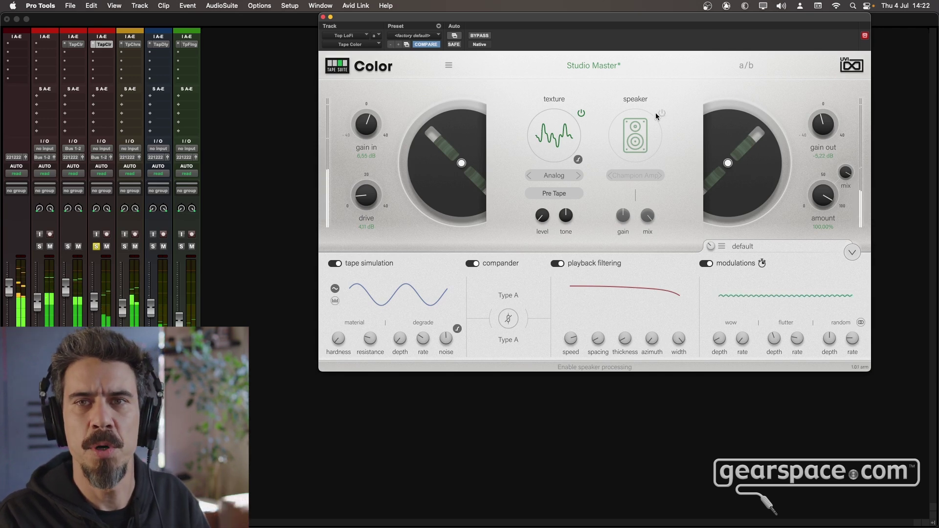
{"action": "left_click", "coordinate": [582, 114]}
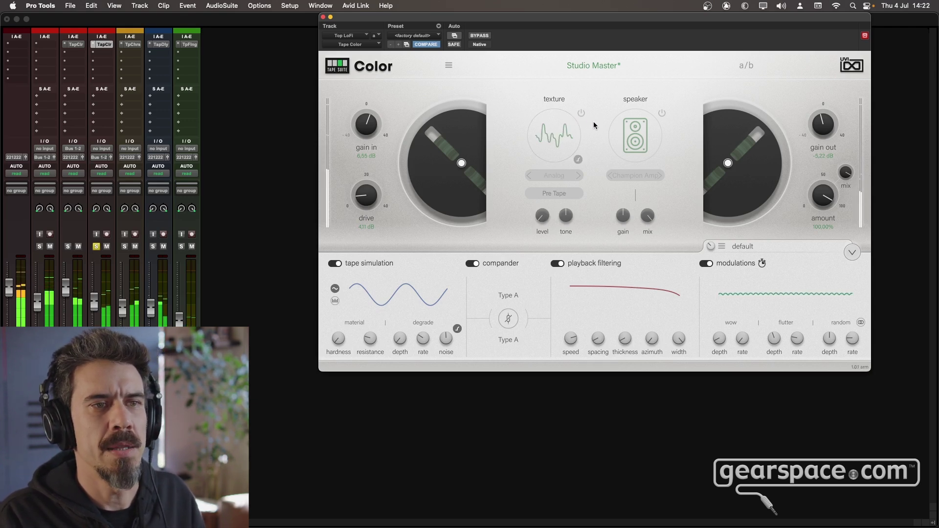
{"action": "left_click", "coordinate": [557, 264]}
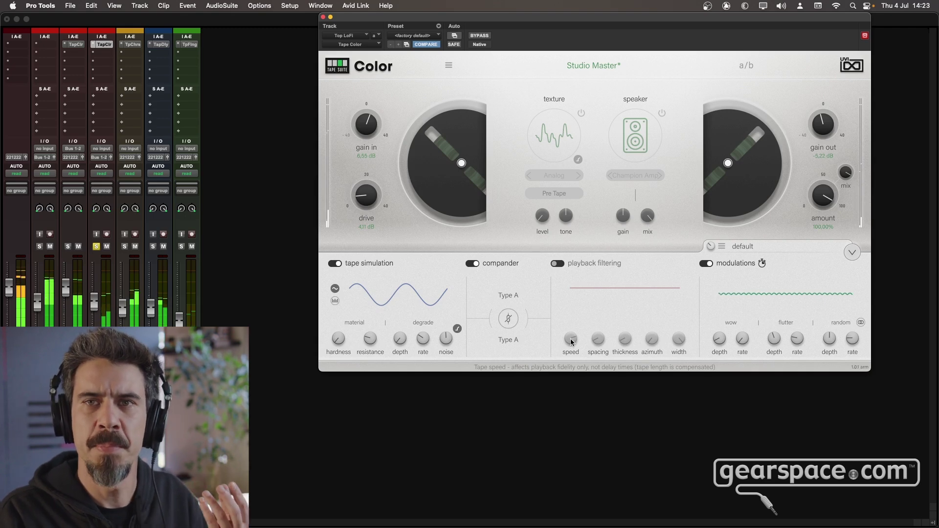
{"action": "left_click", "coordinate": [558, 263]}
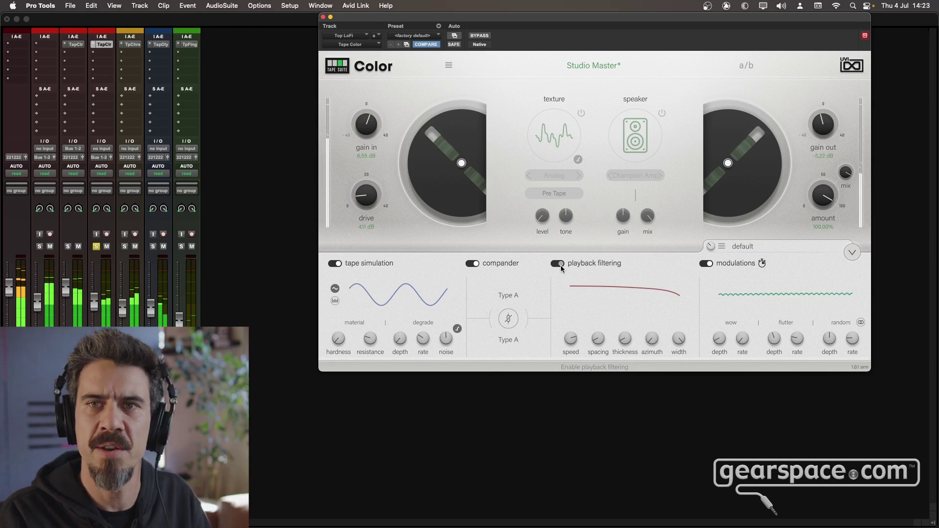
- Re-enable the Analog texture and Champion Amp speaker, comparing the effect bypassed and active
{"action": "left_click", "coordinate": [581, 114]}
{"action": "left_click", "coordinate": [661, 113]}
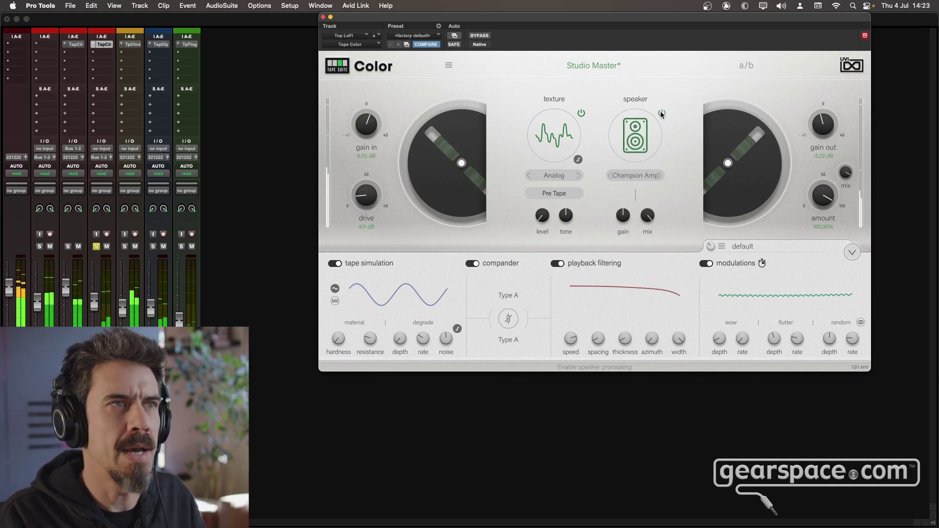
{"action": "left_click", "coordinate": [480, 36]}
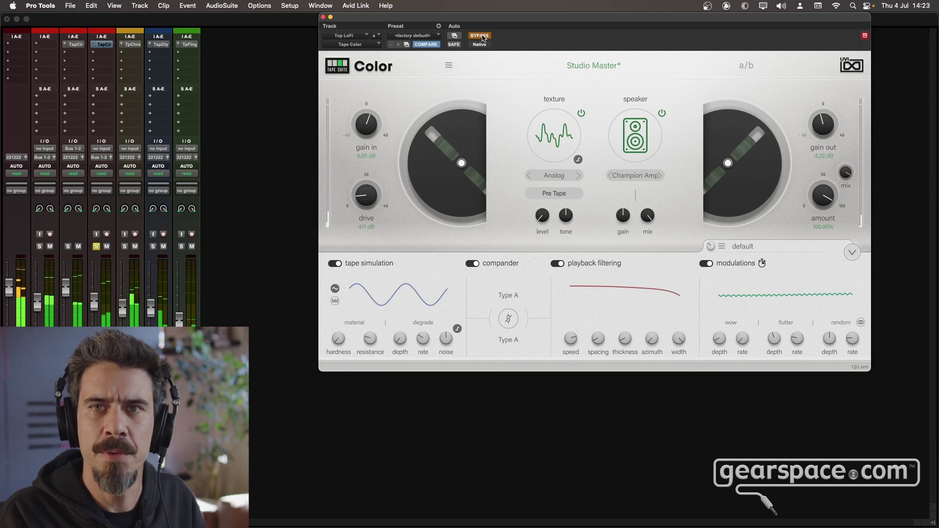
{"action": "left_click", "coordinate": [481, 36]}
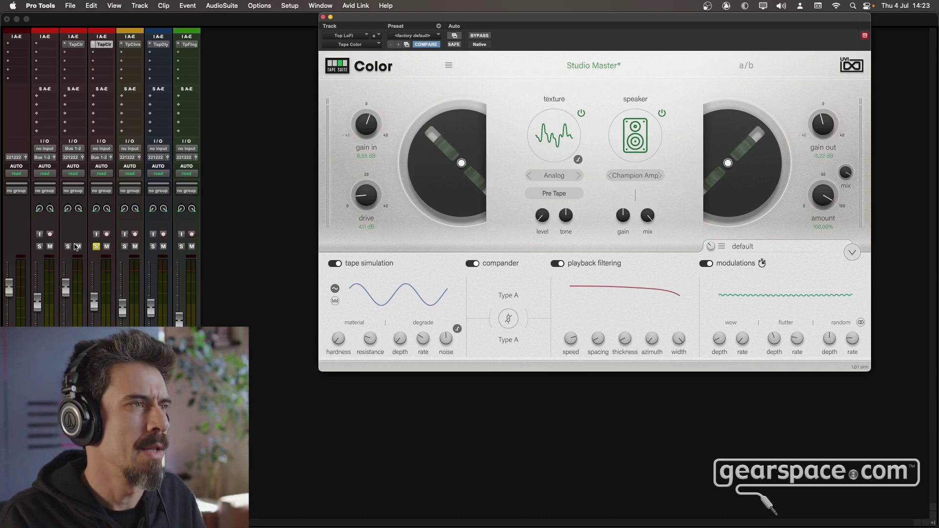
- Solo the second track and play, comparing Tape Color bypassed and active on tracks three and four
{"action": "left_click", "coordinate": [41, 247]}
{"action": "left_click", "coordinate": [96, 247]}
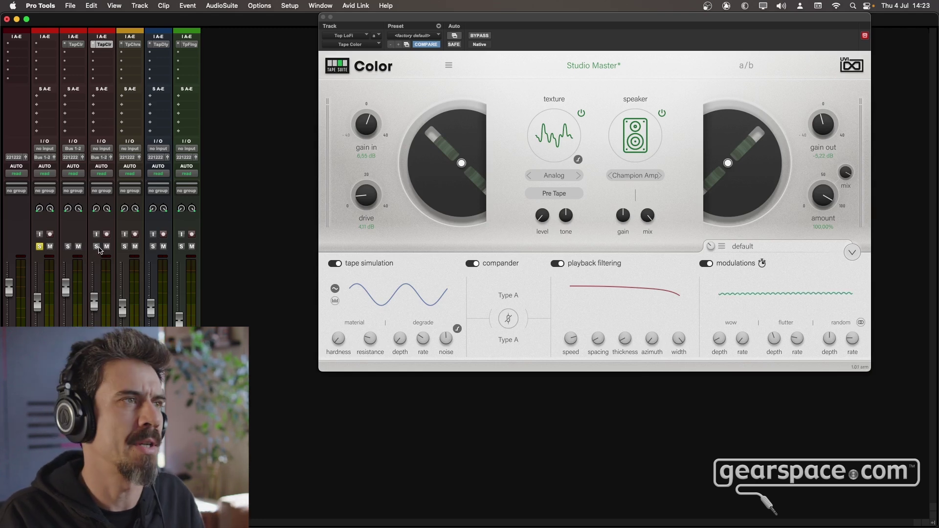
{"action": "key", "text": "space"}
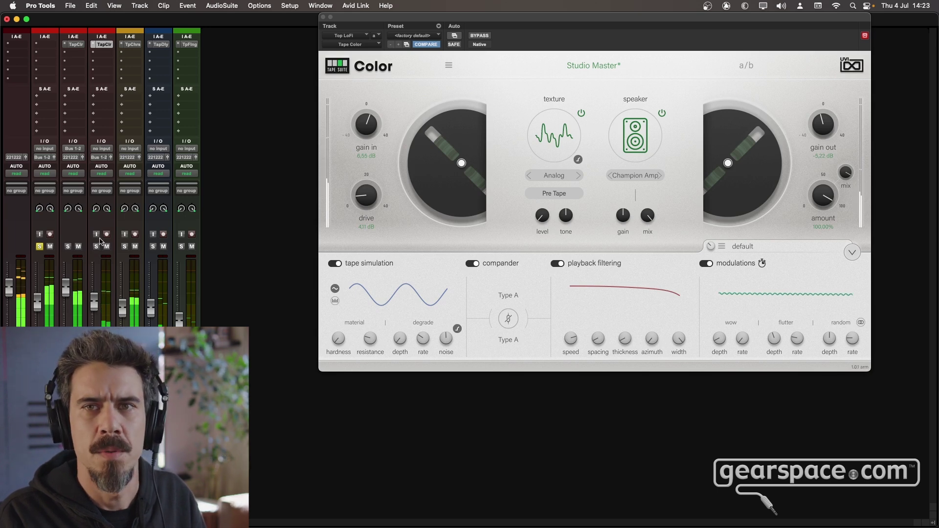
{"action": "left_click", "coordinate": [78, 45], "text": "super"}
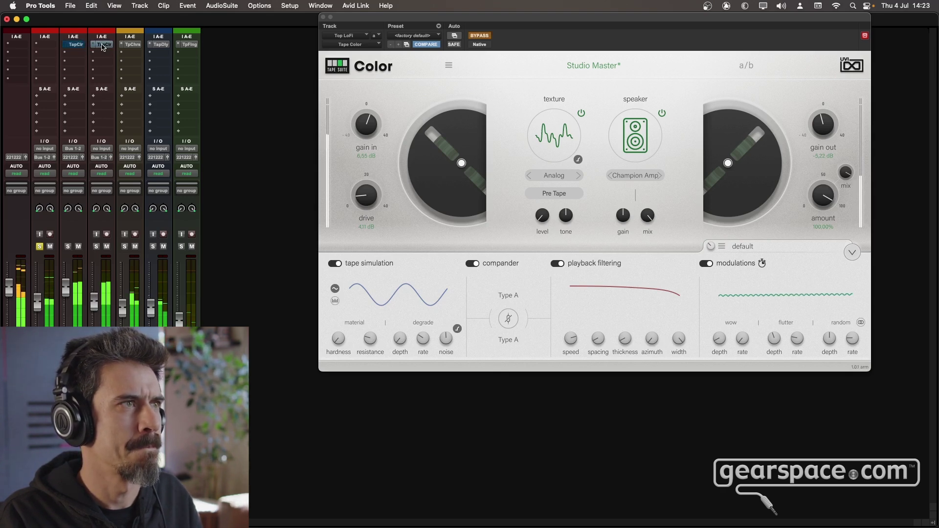
{"action": "left_click", "coordinate": [102, 46], "text": "super"}
{"action": "left_click", "coordinate": [77, 46], "text": "super"}
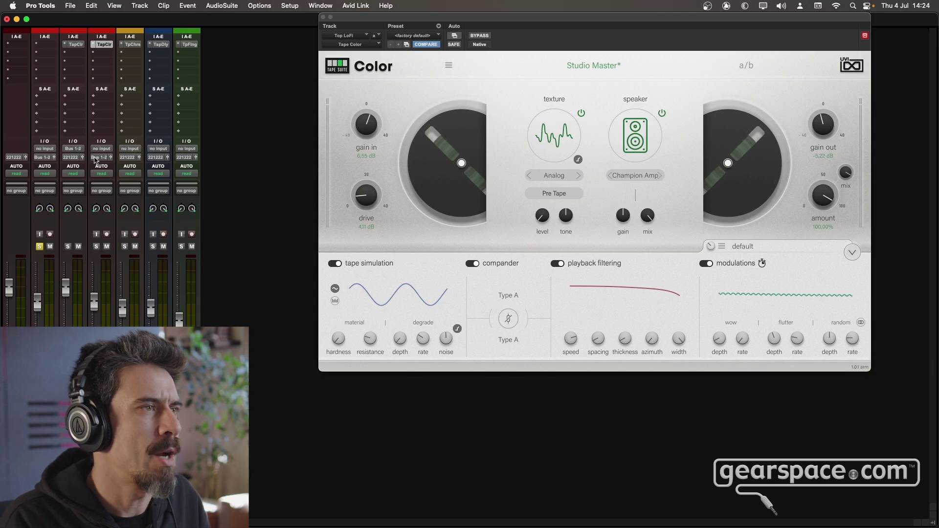
- Solo only the Bass track and bring up its Tape Chorus plugin
{"action": "left_click", "coordinate": [39, 246]}
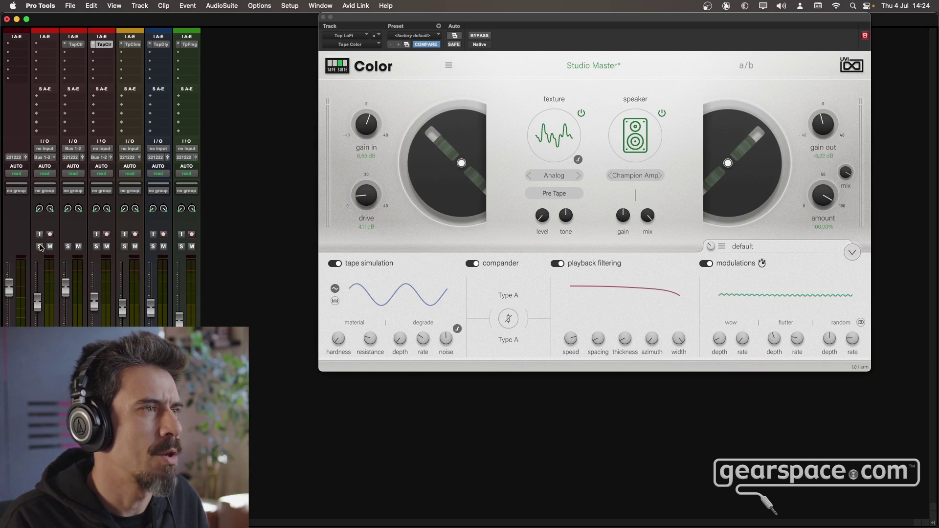
{"action": "left_click", "coordinate": [124, 246]}
{"action": "left_click", "coordinate": [133, 45]}
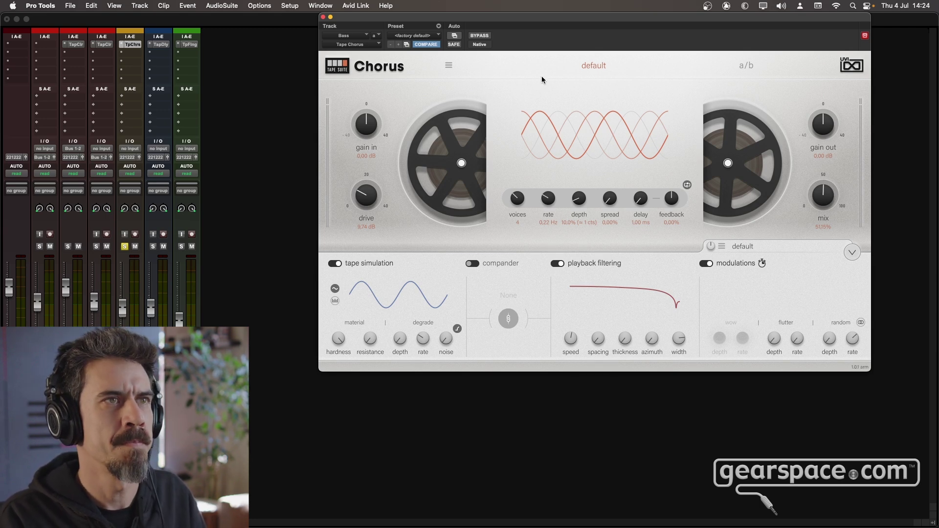
{"action": "key", "text": "space"}
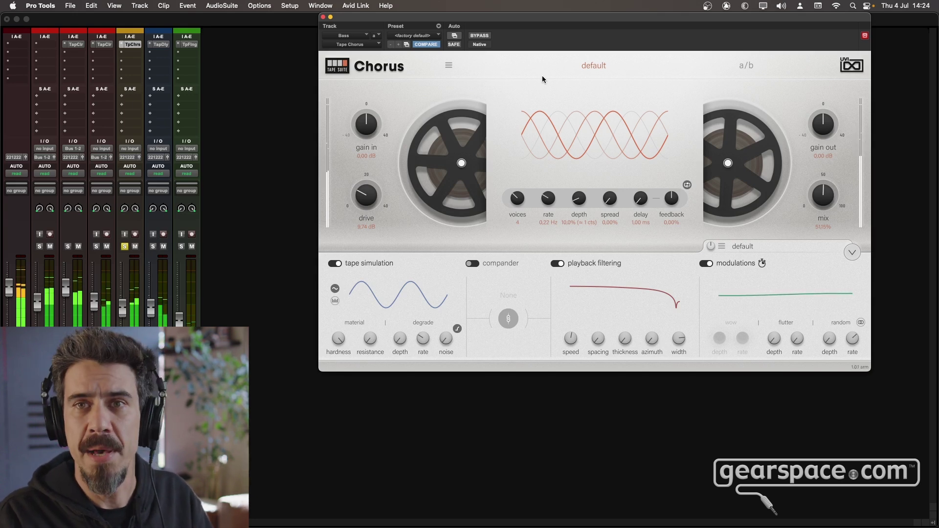
{"action": "left_click", "coordinate": [480, 37]}
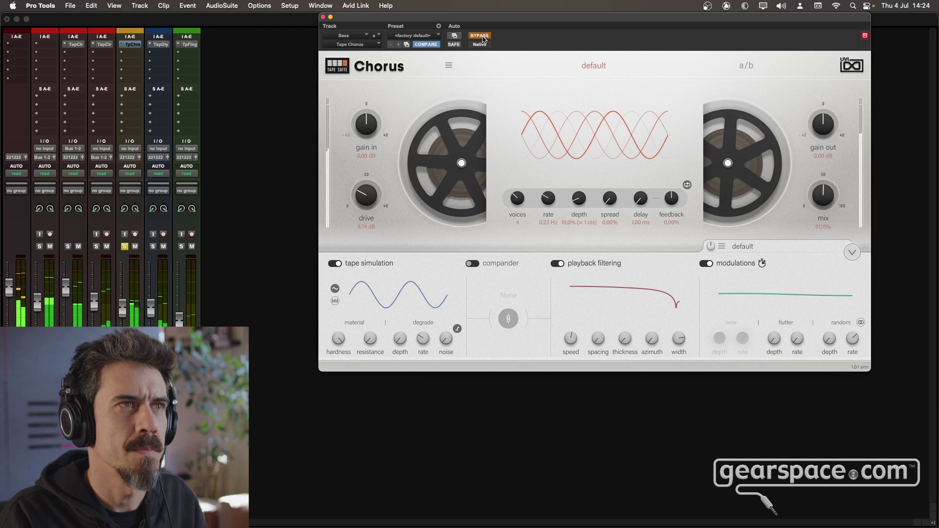
{"action": "left_click", "coordinate": [480, 36]}
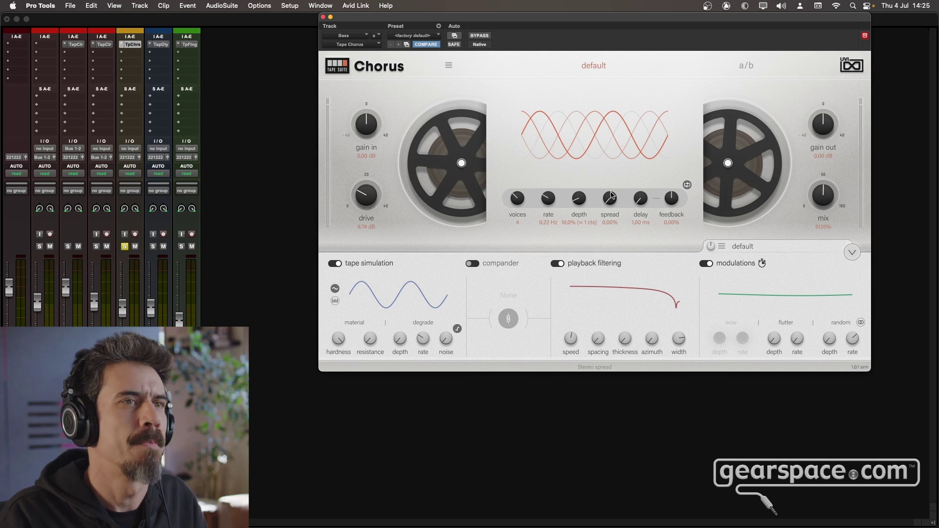
{"action": "left_click_drag", "start_coordinate": [611, 195], "coordinate": [610, 179]}
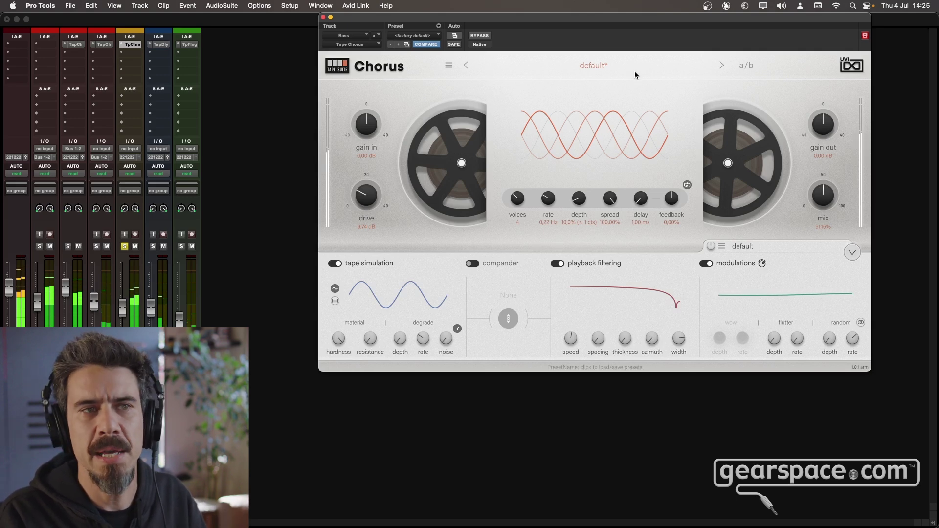
{"action": "left_click", "coordinate": [557, 264]}
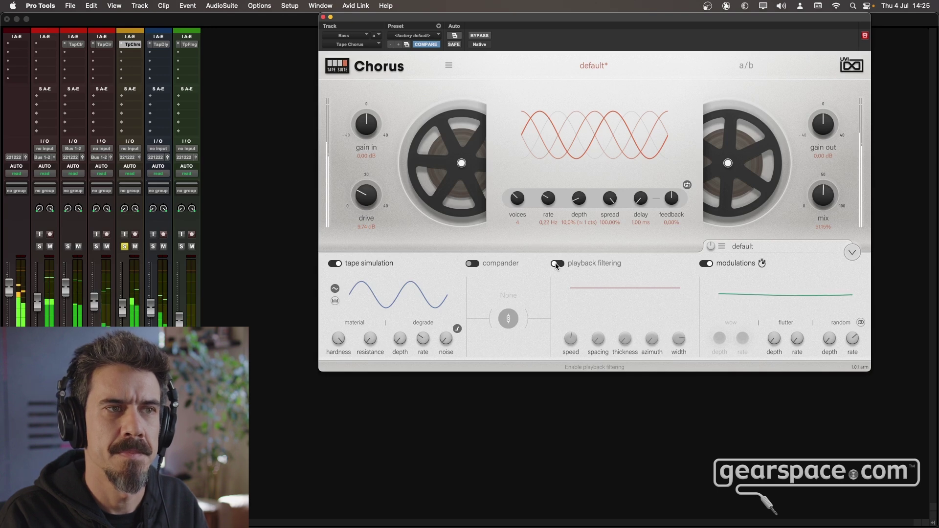
{"action": "left_click", "coordinate": [556, 262]}
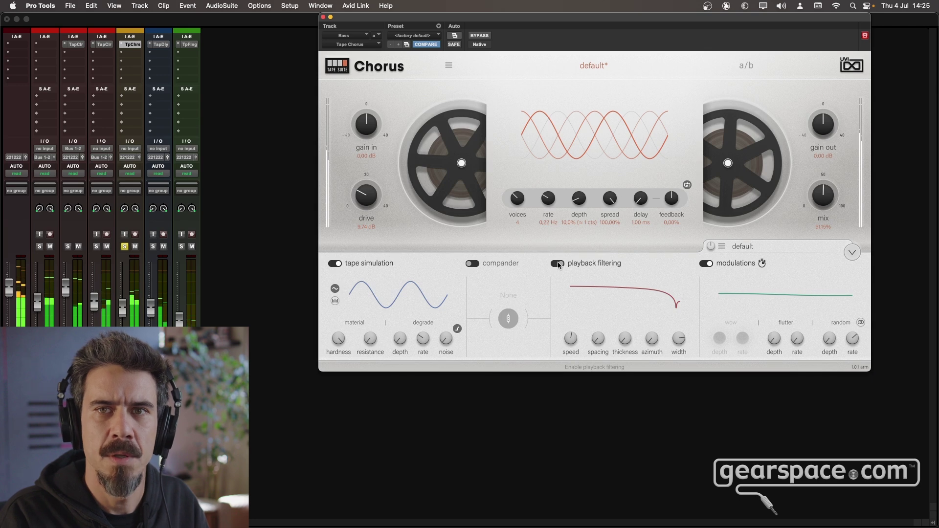
{"action": "left_click_drag", "start_coordinate": [611, 199], "coordinate": [608, 264]}
{"action": "left_click_drag", "start_coordinate": [608, 325], "coordinate": [608, 341]}
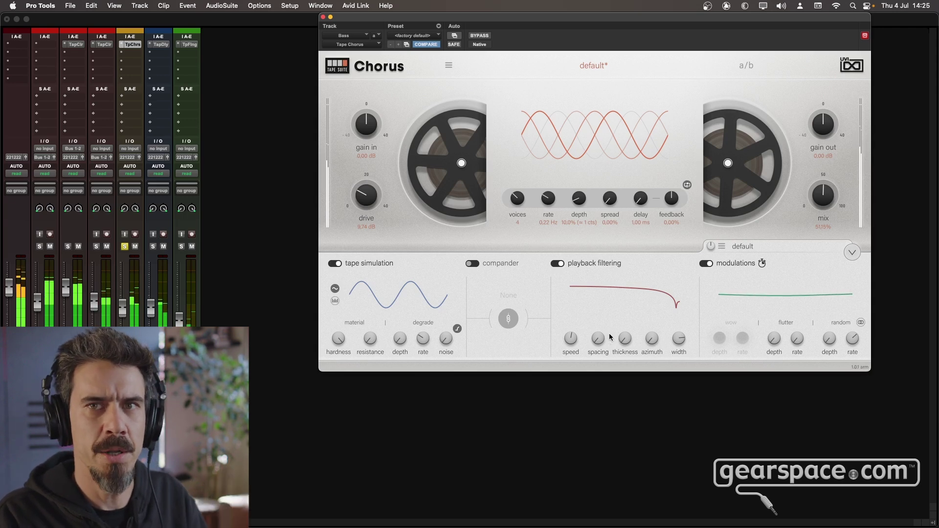
{"action": "left_click", "coordinate": [481, 36]}
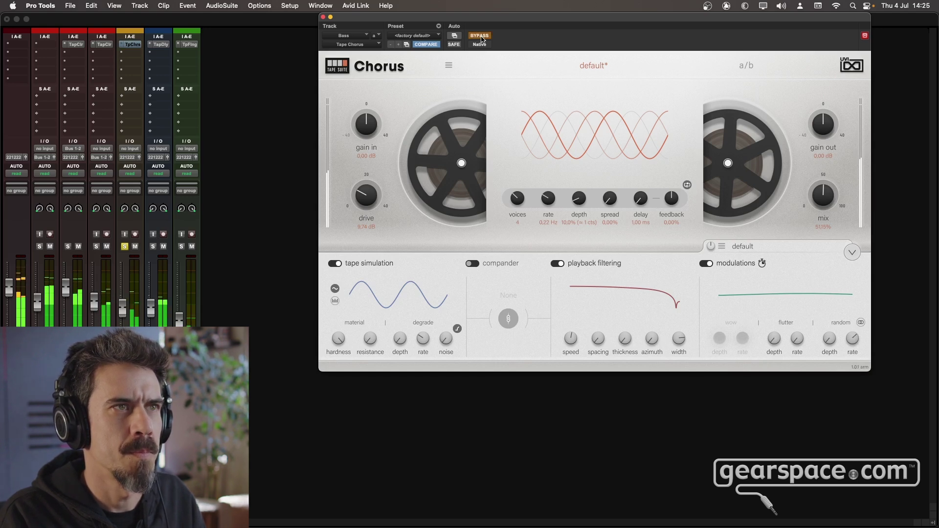
{"action": "left_click", "coordinate": [480, 37]}
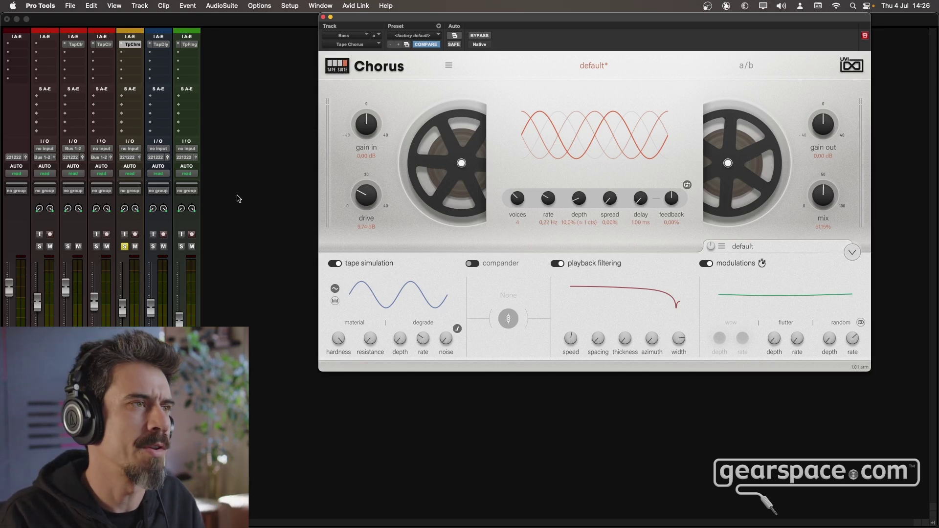
- Switch the solo from Bass to the Atmos track and show its Tape Delay
{"action": "left_click", "coordinate": [125, 246]}
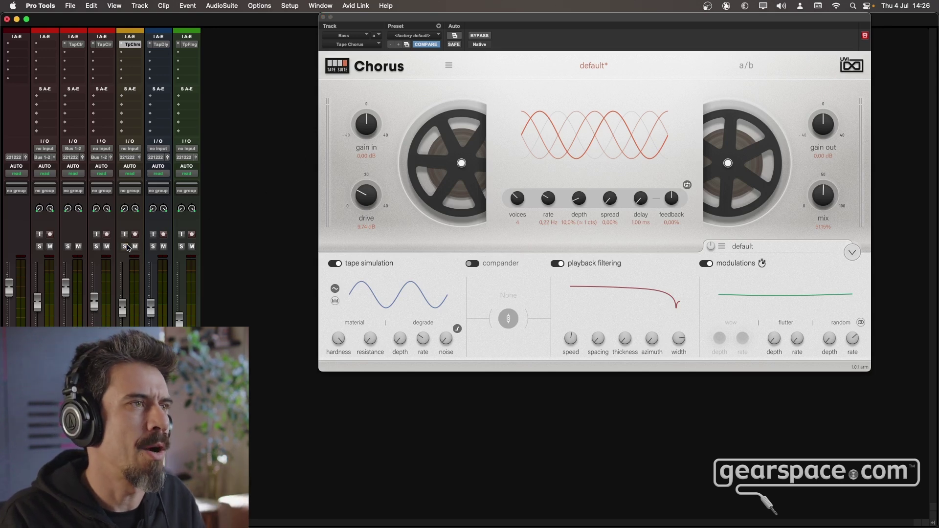
{"action": "left_click", "coordinate": [153, 246]}
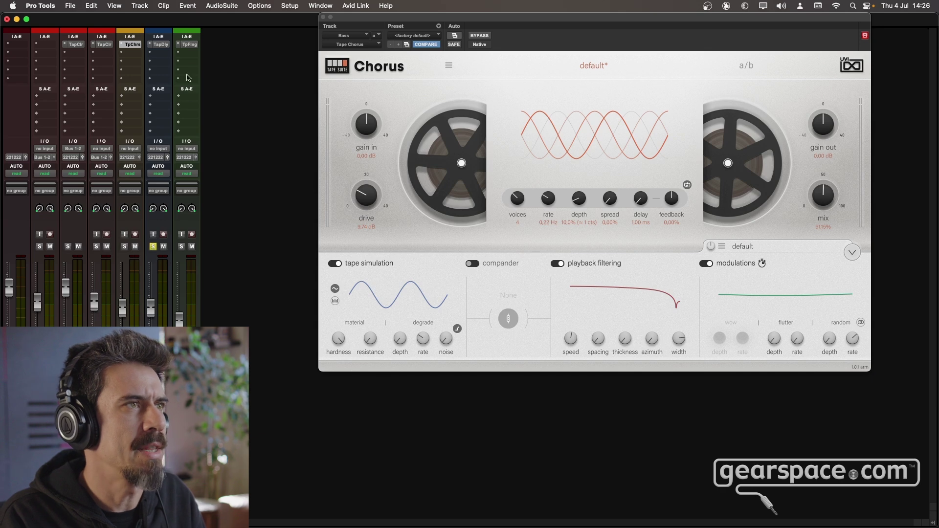
{"action": "left_click", "coordinate": [162, 44]}
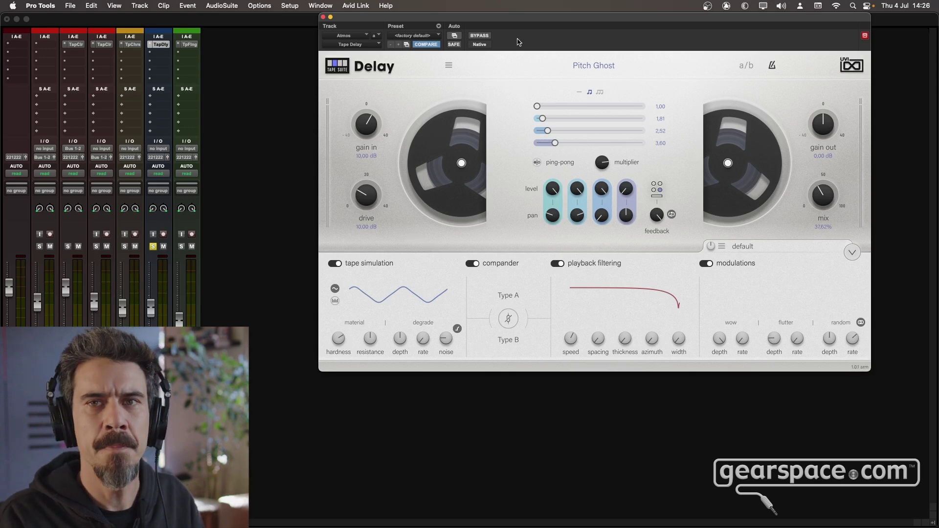
- Play and A/B the Tape Delay, leaving it active with the Pitch Ghost preset
{"action": "key", "text": "space"}
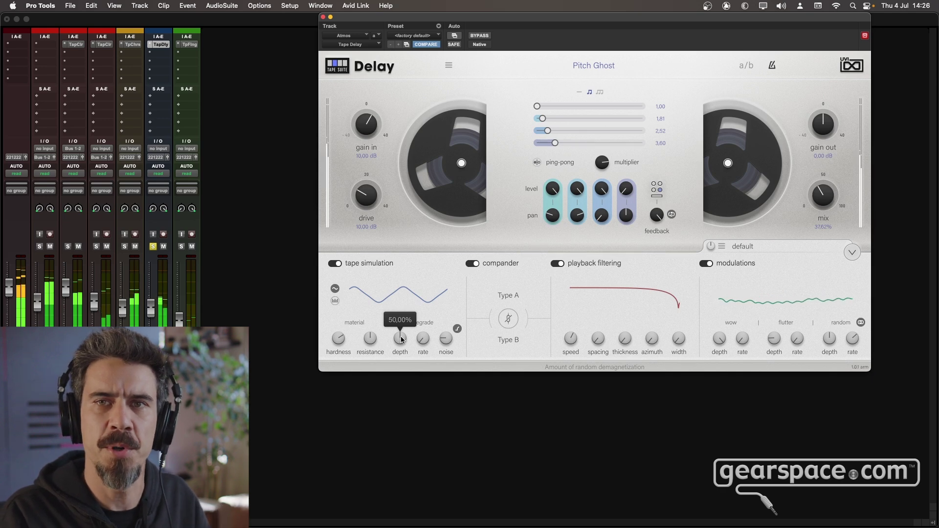
{"action": "left_click", "coordinate": [483, 36]}
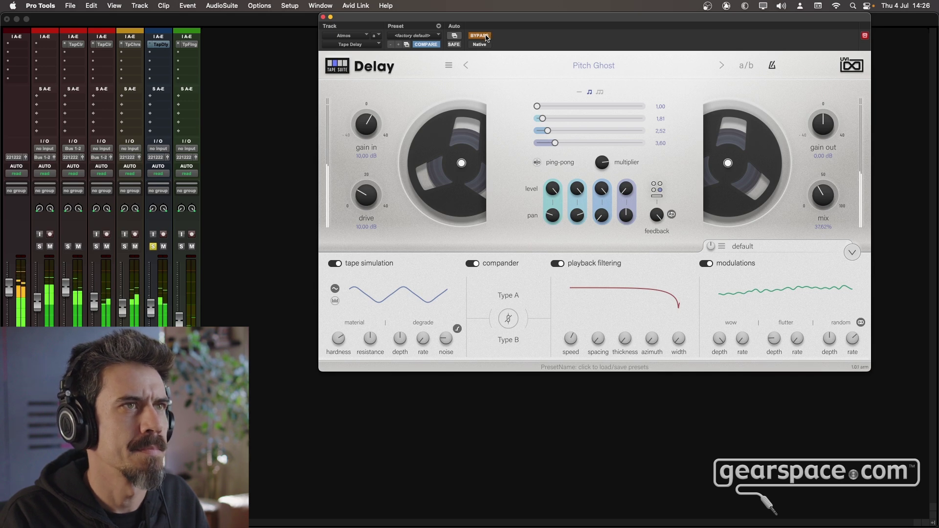
{"action": "left_click", "coordinate": [486, 38]}
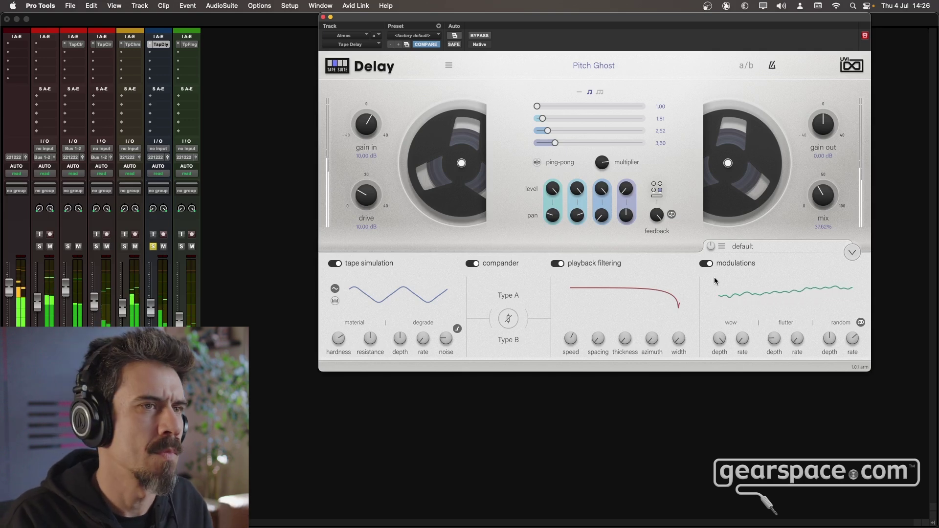
{"action": "left_click", "coordinate": [334, 264]}
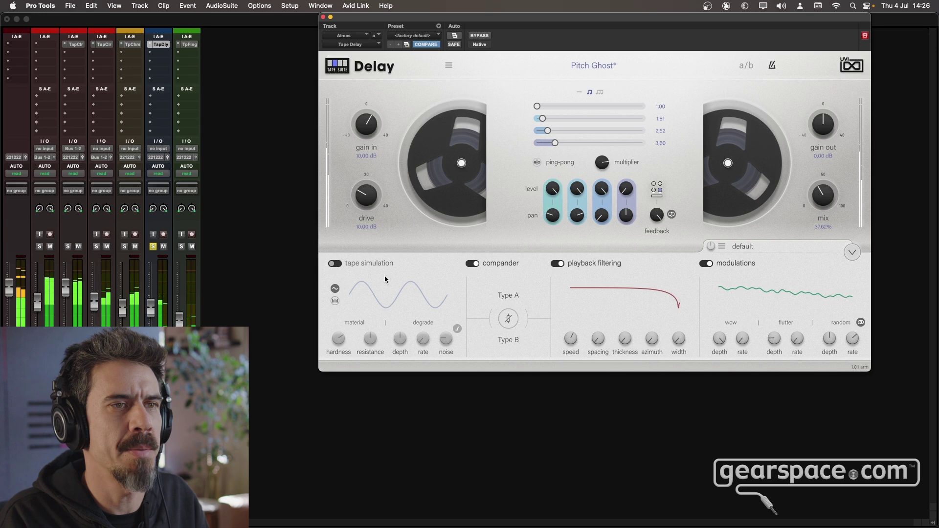
{"action": "left_click", "coordinate": [706, 264]}
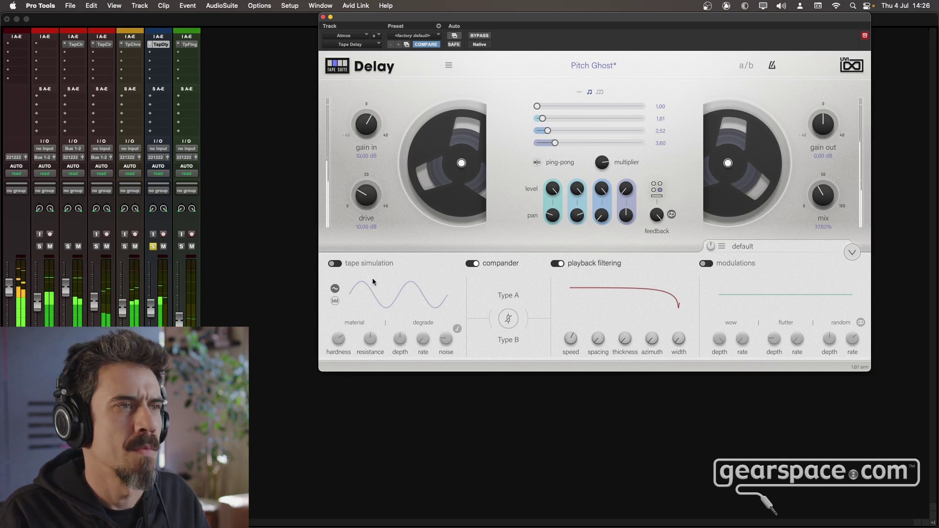
{"action": "left_click", "coordinate": [336, 263]}
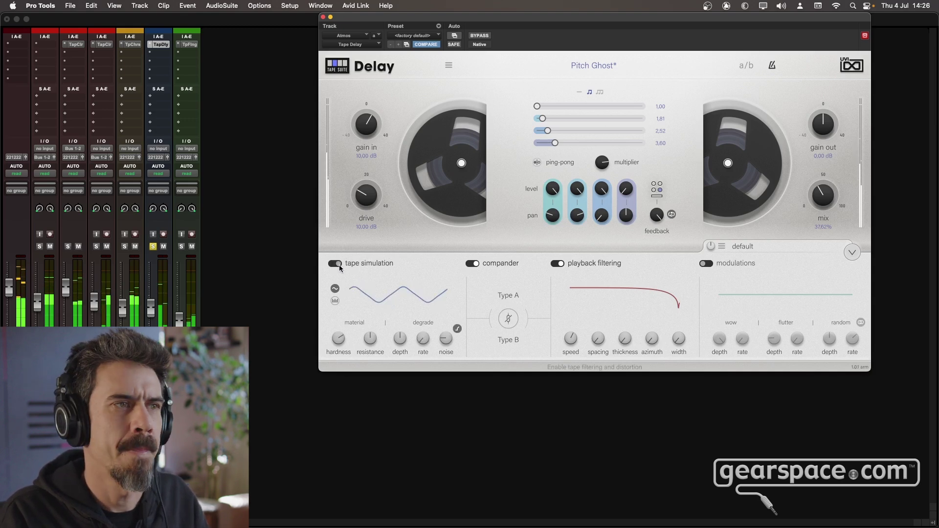
{"action": "left_click", "coordinate": [709, 265]}
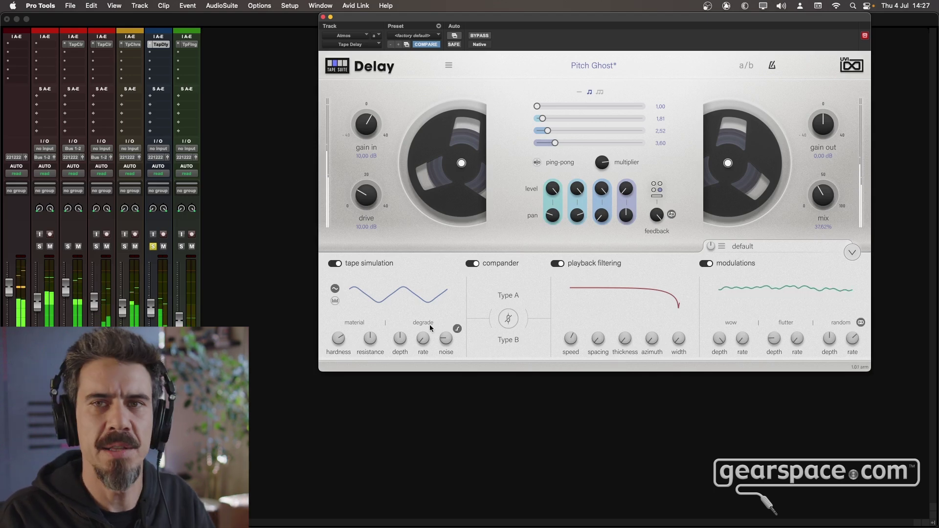
- Push the Tape Delay drive up for more saturation, then settle it at 11.76 dB
{"action": "mouse_move", "coordinate": [418, 334]}
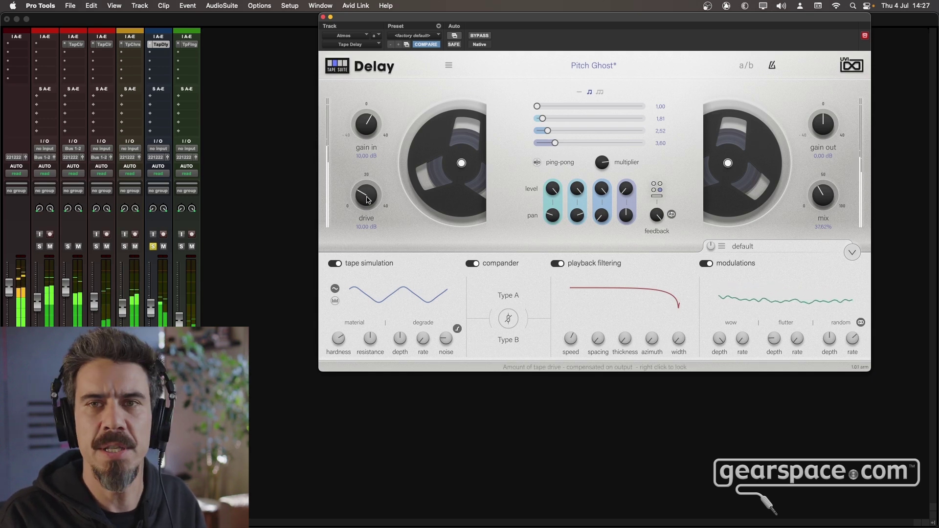
{"action": "left_click_drag", "start_coordinate": [366, 205], "coordinate": [378, 162]}
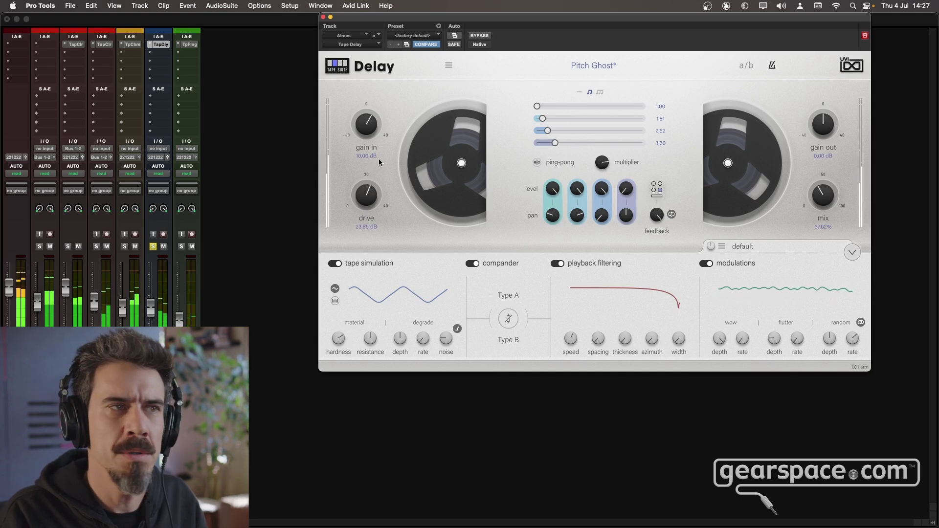
{"action": "left_click_drag", "start_coordinate": [378, 158], "coordinate": [384, 200]}
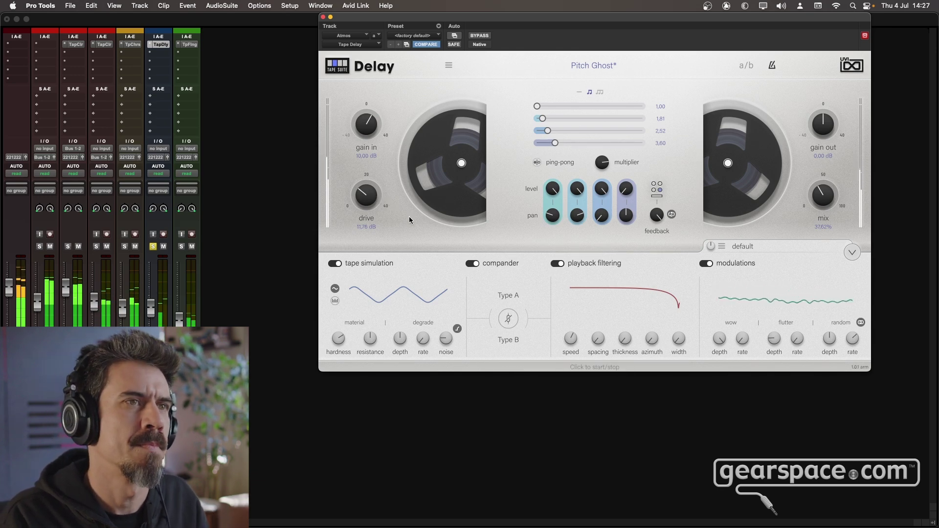
- Compare the delay taps with and without ping-pong, leaving ping-pong mode enabled
{"action": "left_click", "coordinate": [537, 163]}
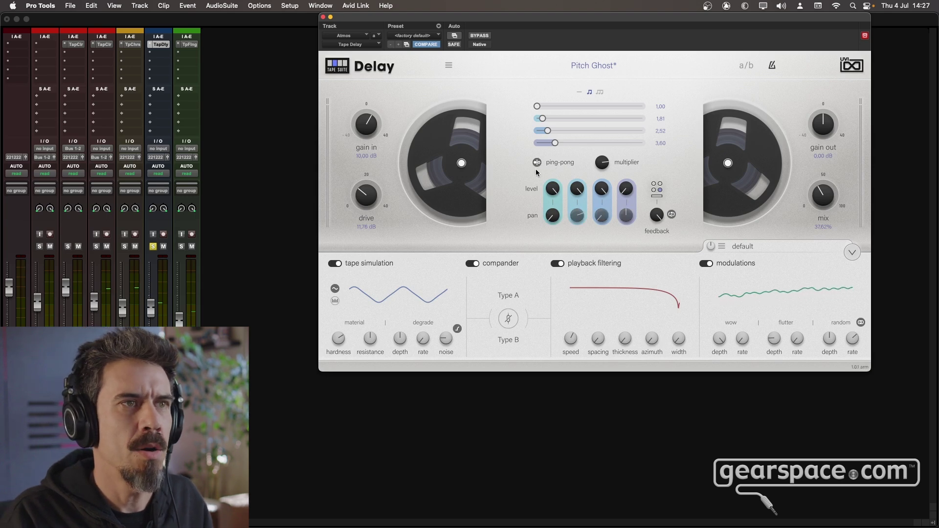
{"action": "left_click", "coordinate": [537, 164]}
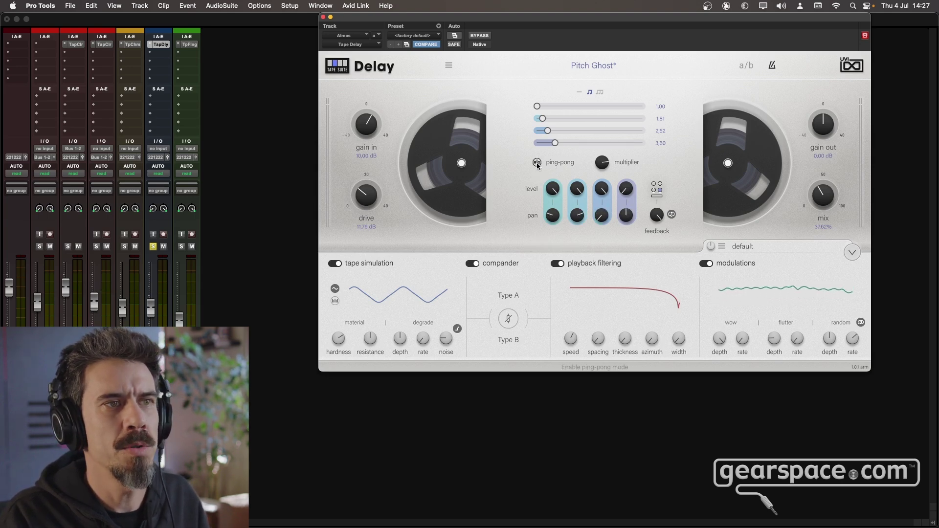
{"action": "left_click", "coordinate": [537, 164]}
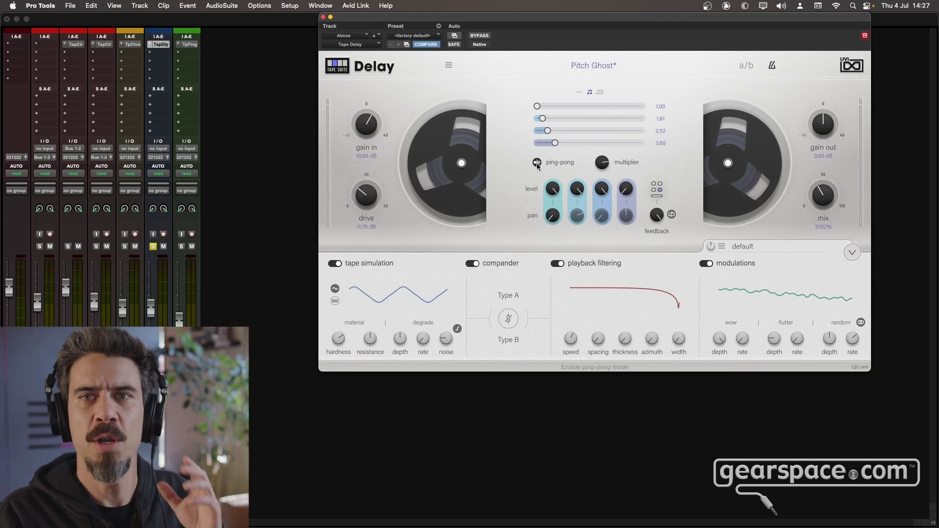
{"action": "left_click", "coordinate": [537, 163]}
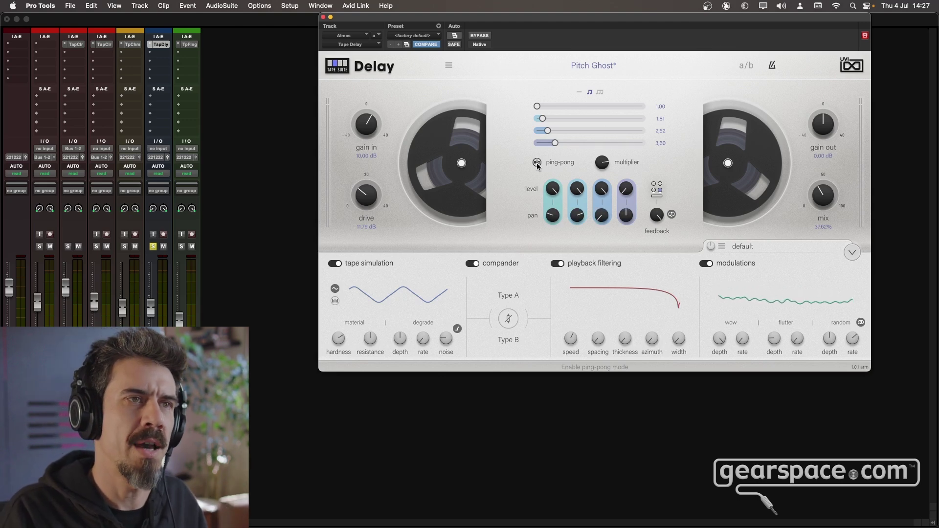
{"action": "left_click", "coordinate": [537, 165]}
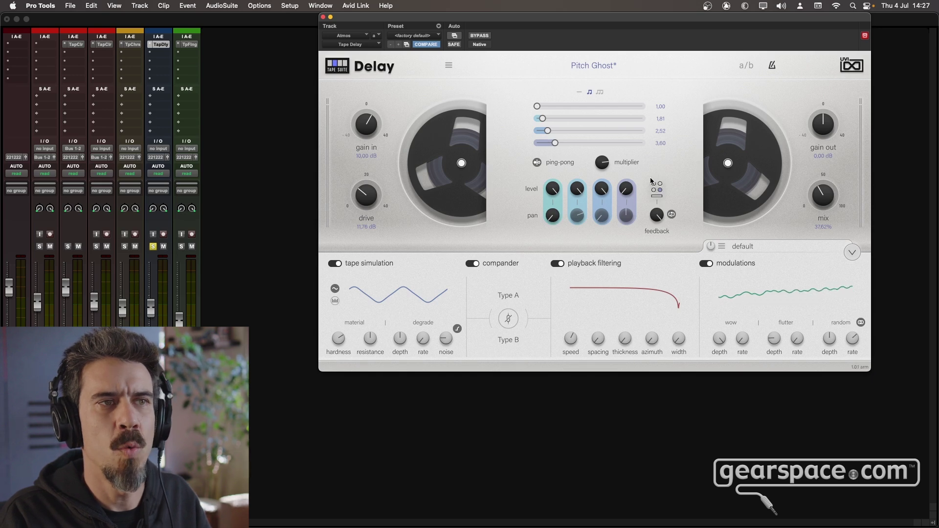
{"action": "mouse_move", "coordinate": [604, 163]}
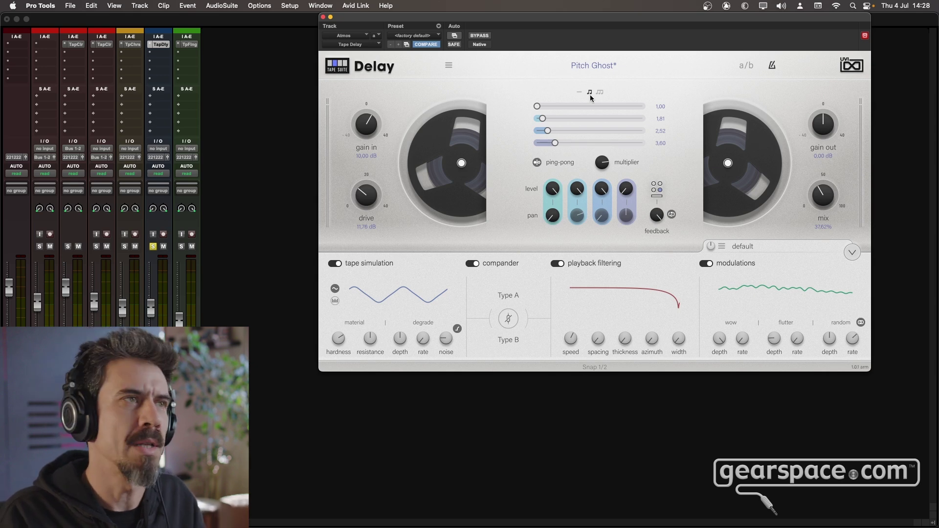
- Show the Tape Flanger on Melo.cm, solo only that track, and start playback
{"action": "left_click", "coordinate": [191, 44]}
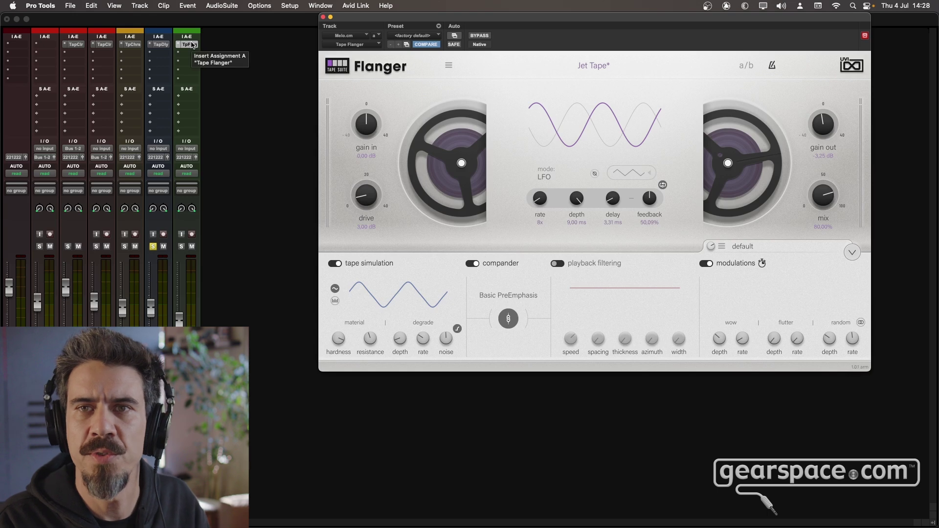
{"action": "left_click", "coordinate": [153, 246]}
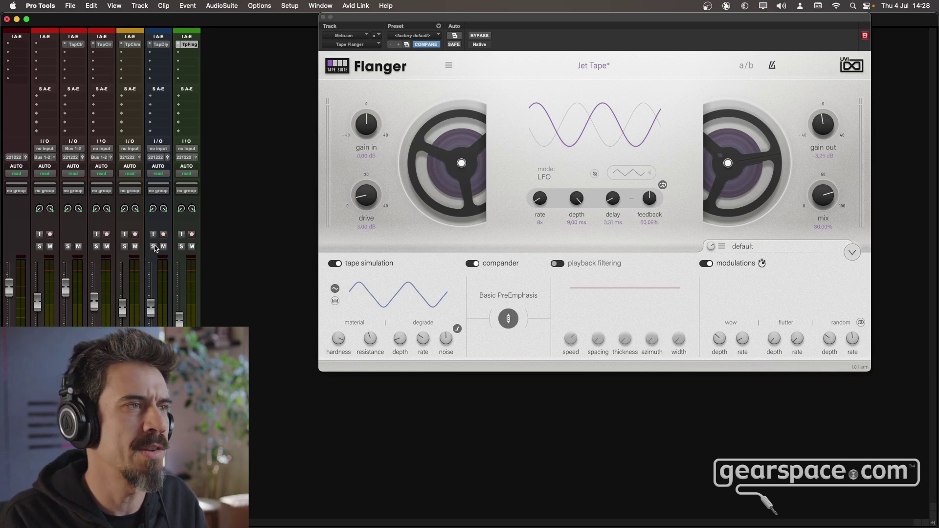
{"action": "left_click", "coordinate": [182, 247]}
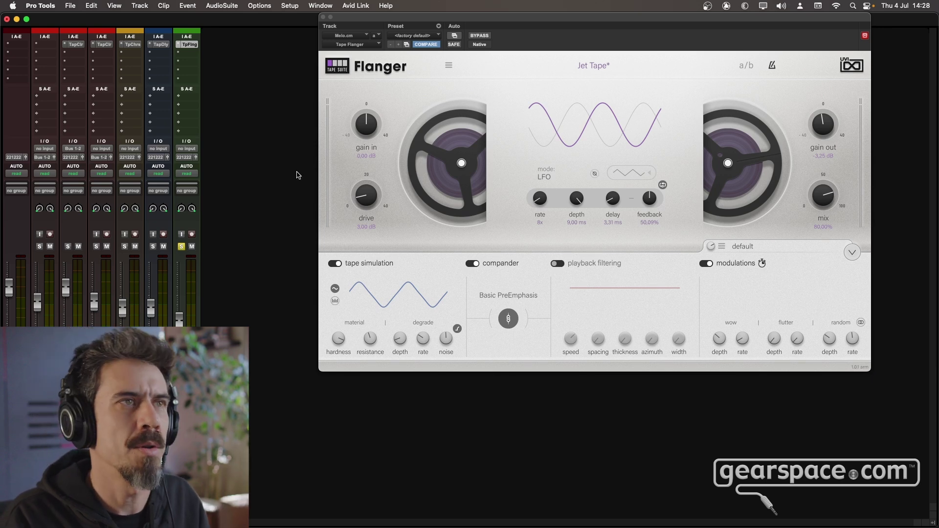
{"action": "key", "text": "space"}
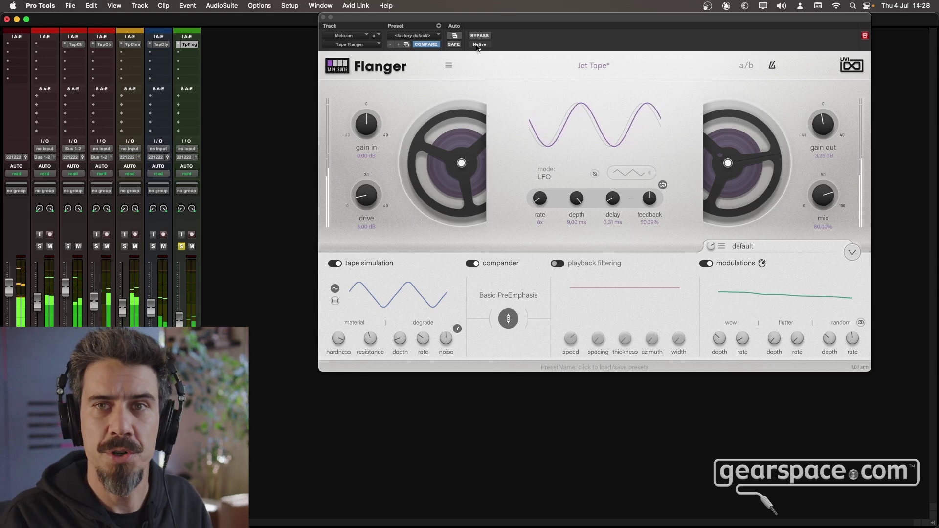
- Compare the flanger bypassed against active, then raise its drive from 3 dB to about 8 dB
{"action": "left_click", "coordinate": [479, 36]}
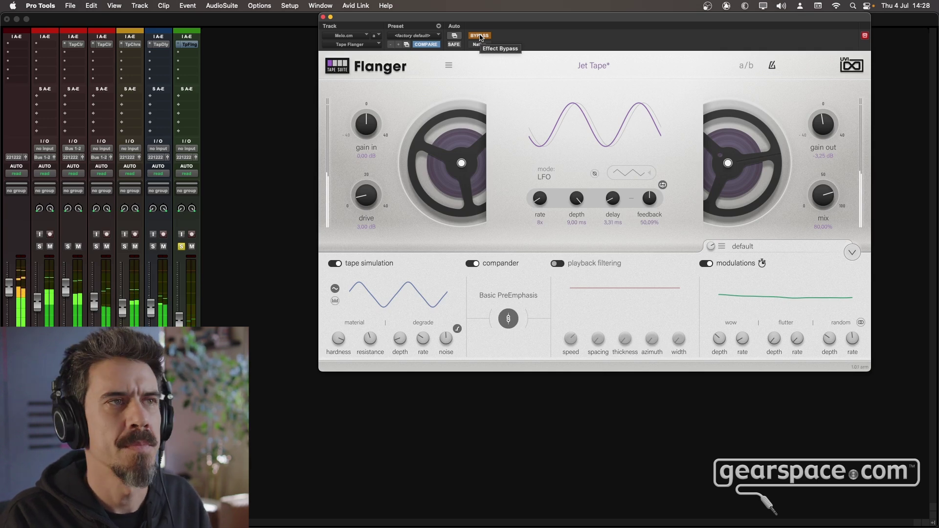
{"action": "left_click", "coordinate": [479, 36]}
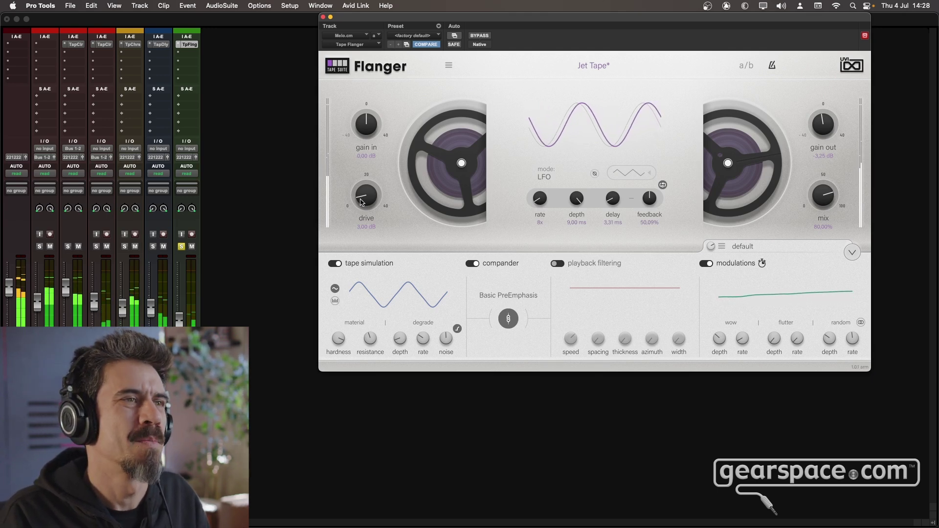
{"action": "mouse_move", "coordinate": [362, 201]}
{"action": "left_mouse_down"}
{"action": "mouse_move", "coordinate": [387, 126]}
{"action": "mouse_move", "coordinate": [367, 201]}
{"action": "left_mouse_up"}
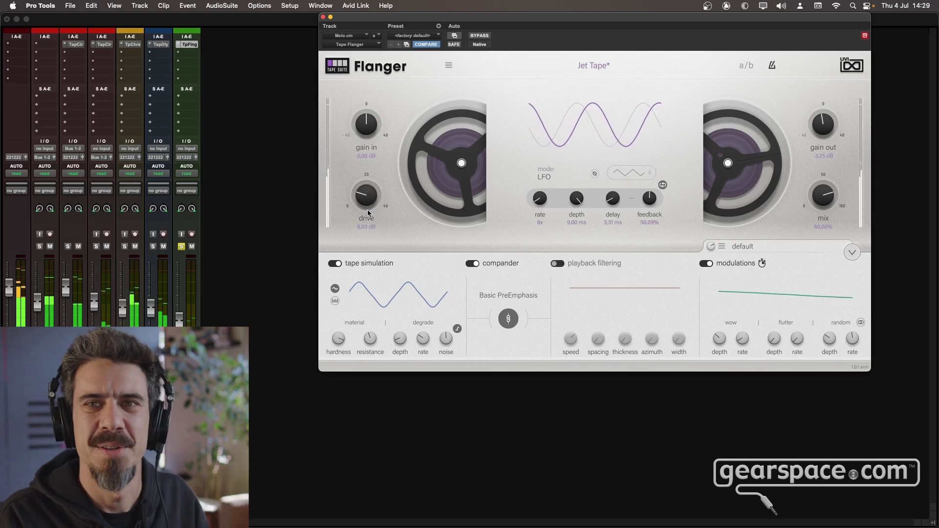